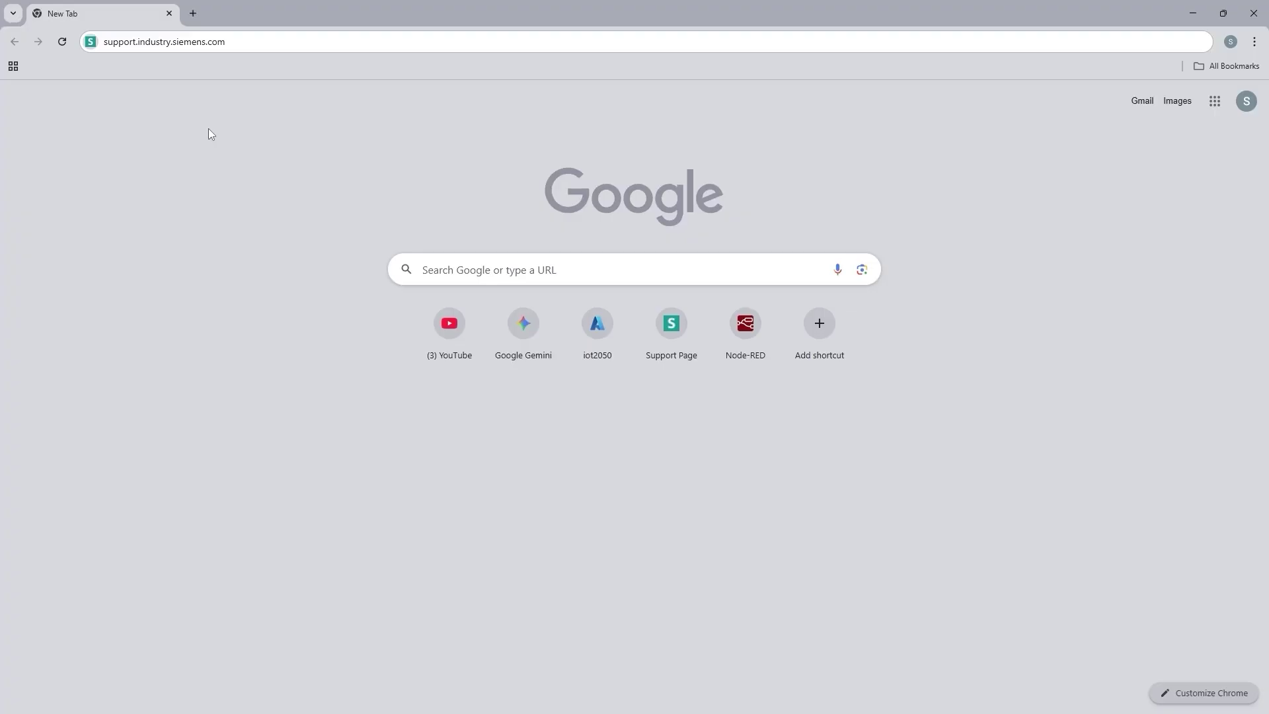
# Step: Reload the Siemens Industry Support start page at support.industry.siemens.com/cs/start?lc=en-US
pyautogui.click(157, 44)
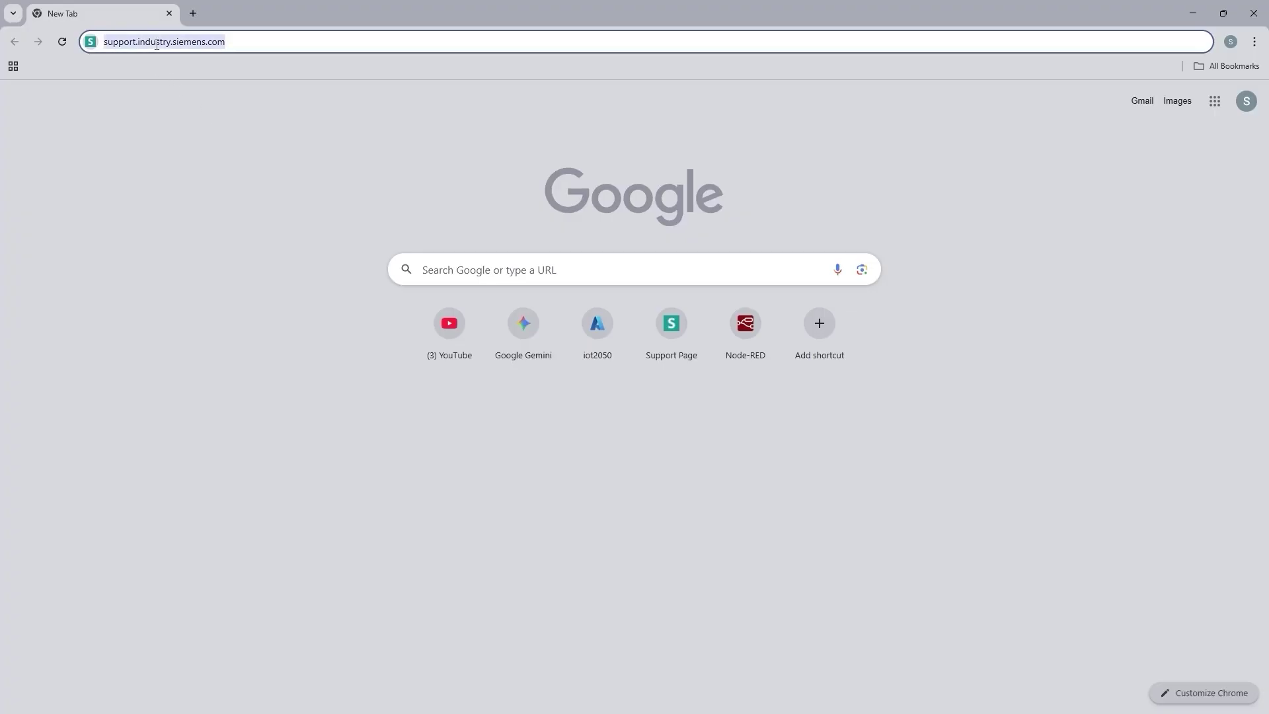
pyautogui.click(239, 43)
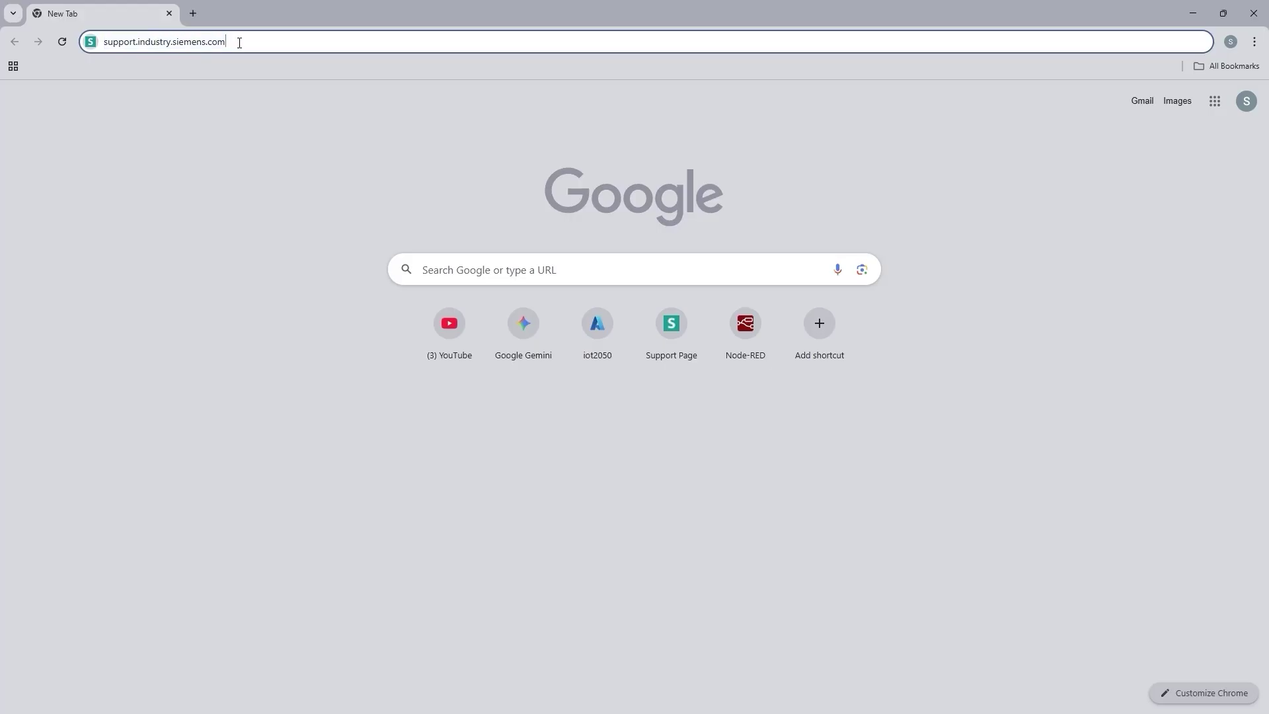
pyautogui.press('Return')
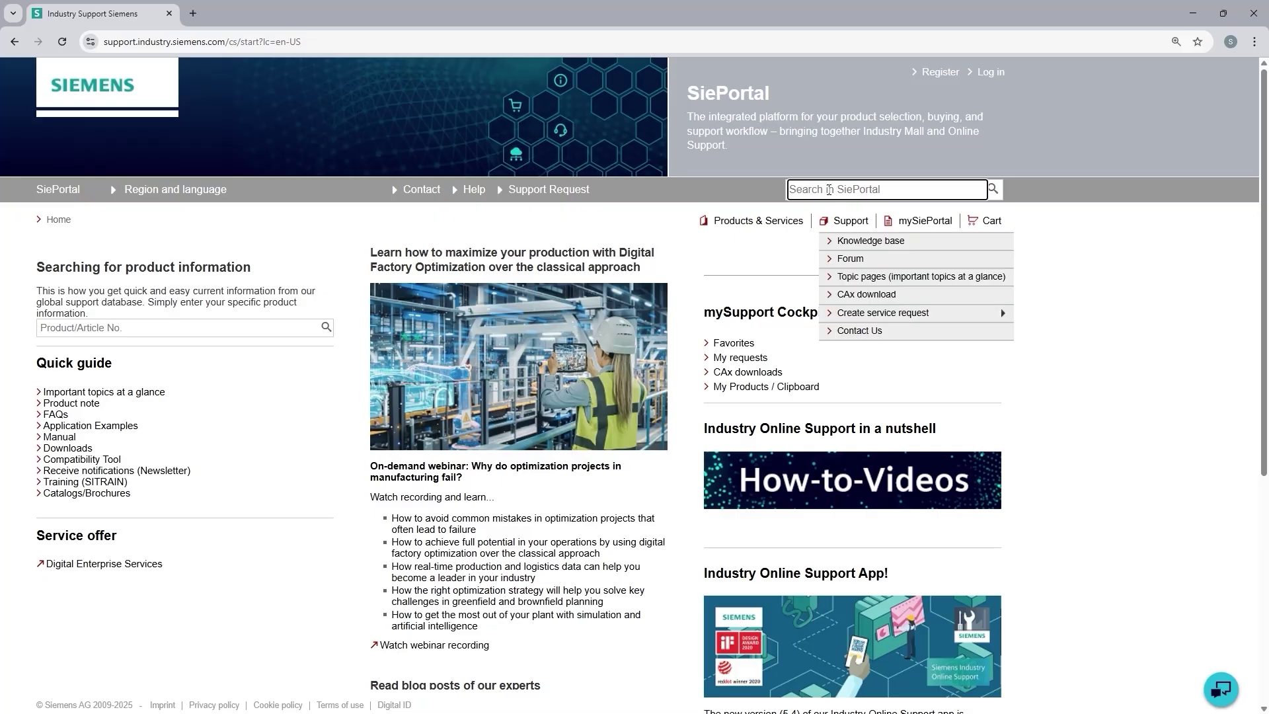
# Step: Search SiePortal for 'tia portal v20 trial download' via the suggestion list, getting 410 results
pyautogui.click(828, 190)
pyautogui.write('tia')
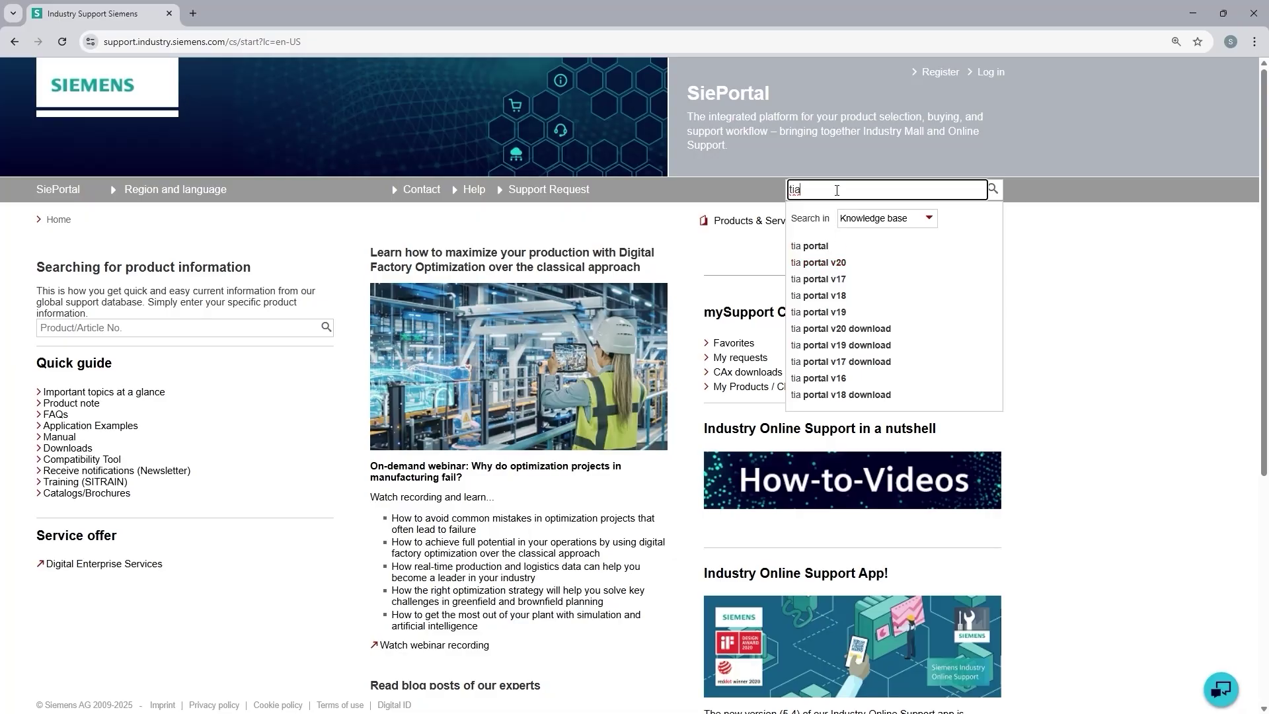
pyautogui.write('portal v20 tr')
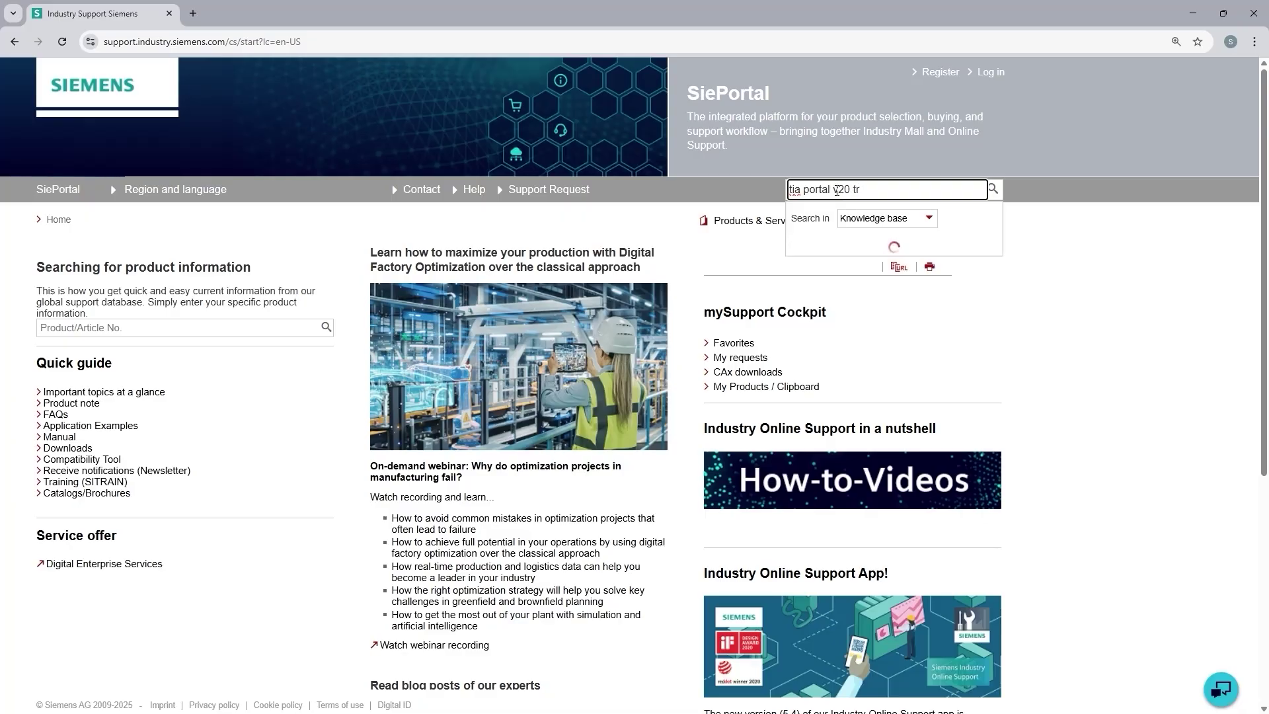
pyautogui.write('ial')
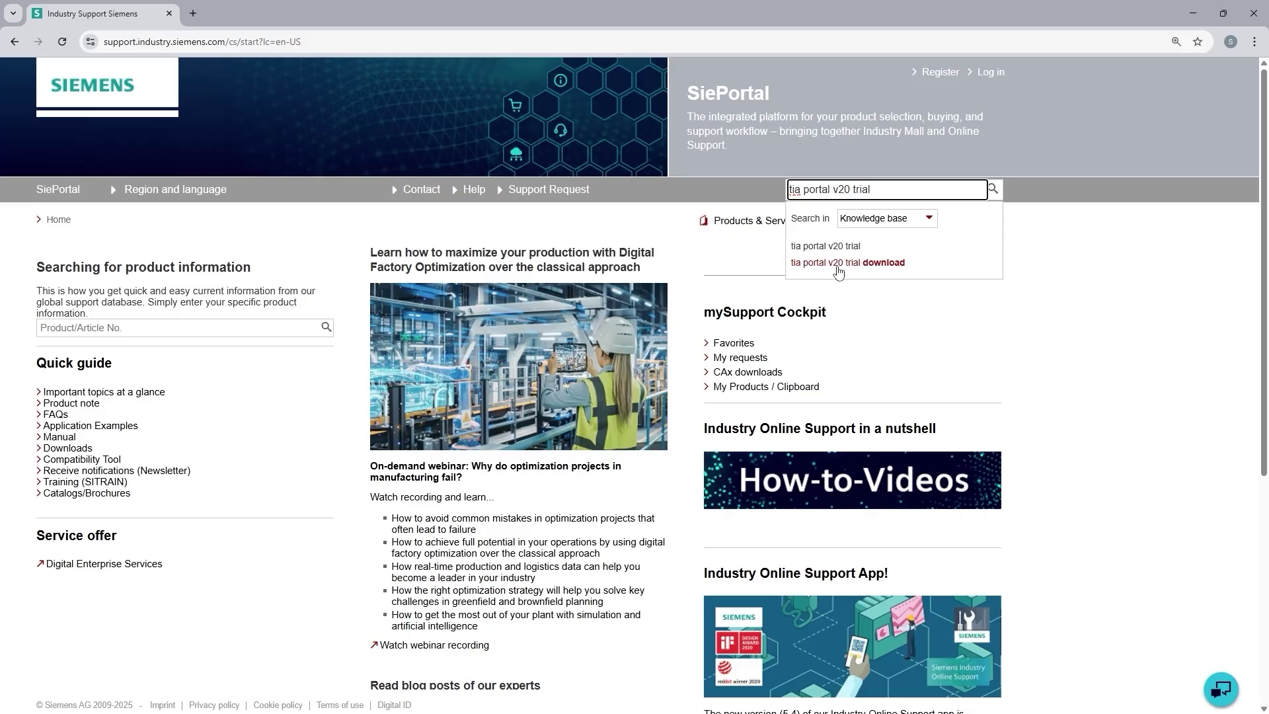
pyautogui.click(838, 263)
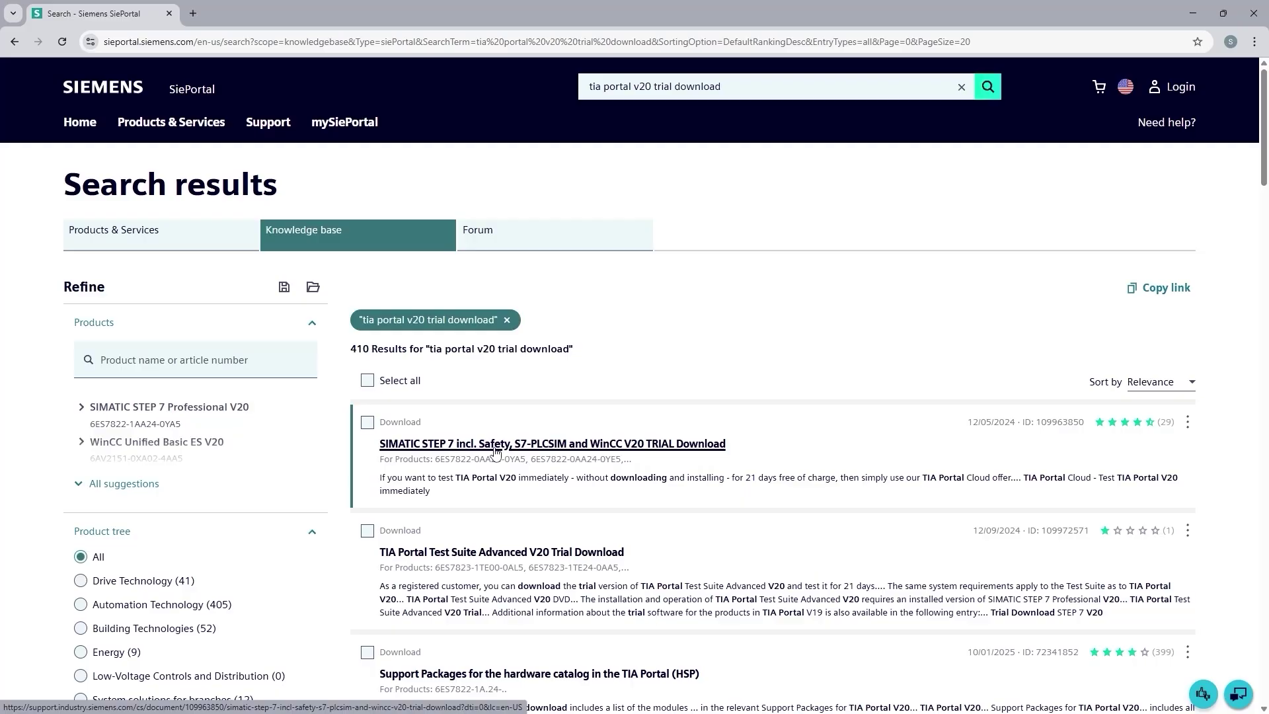
# Step: Open the first result, the V20 TRIAL Download entry, in a new tab and scroll to its ISO files
pyautogui.rightClick(496, 451)
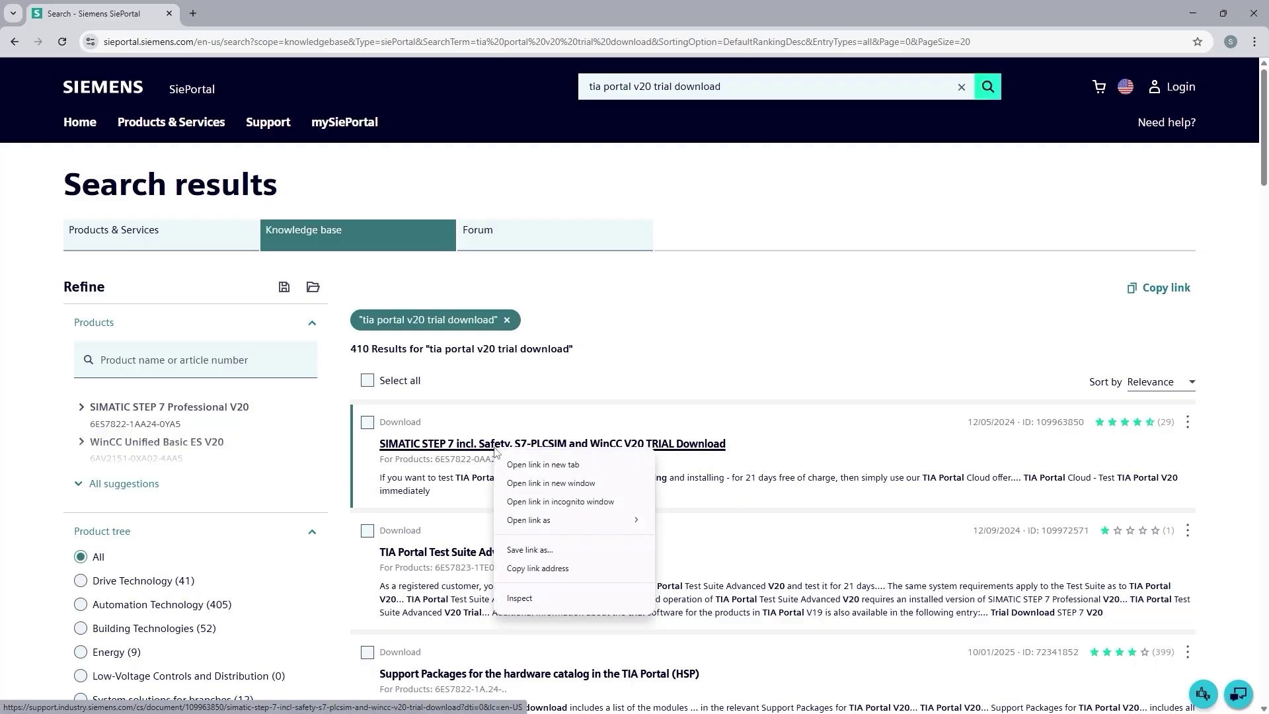
pyautogui.click(522, 464)
pyautogui.click(262, 19)
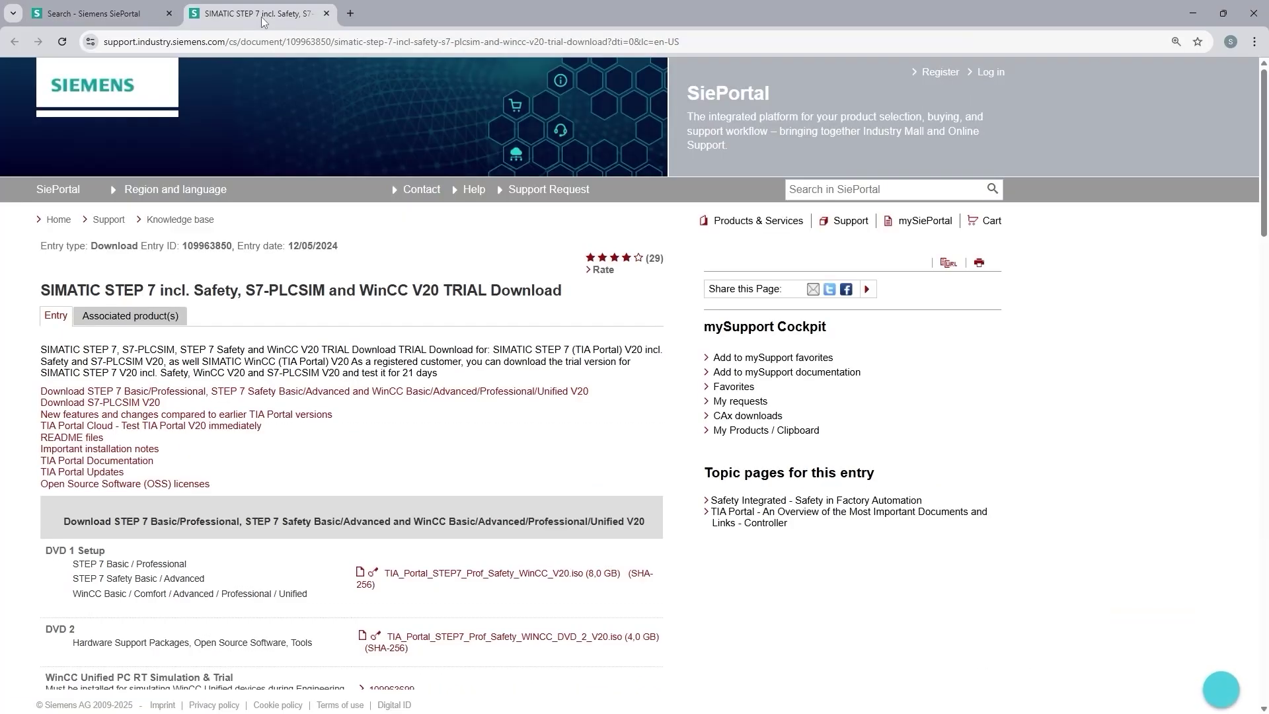
pyautogui.scroll(-2, 529, 474)
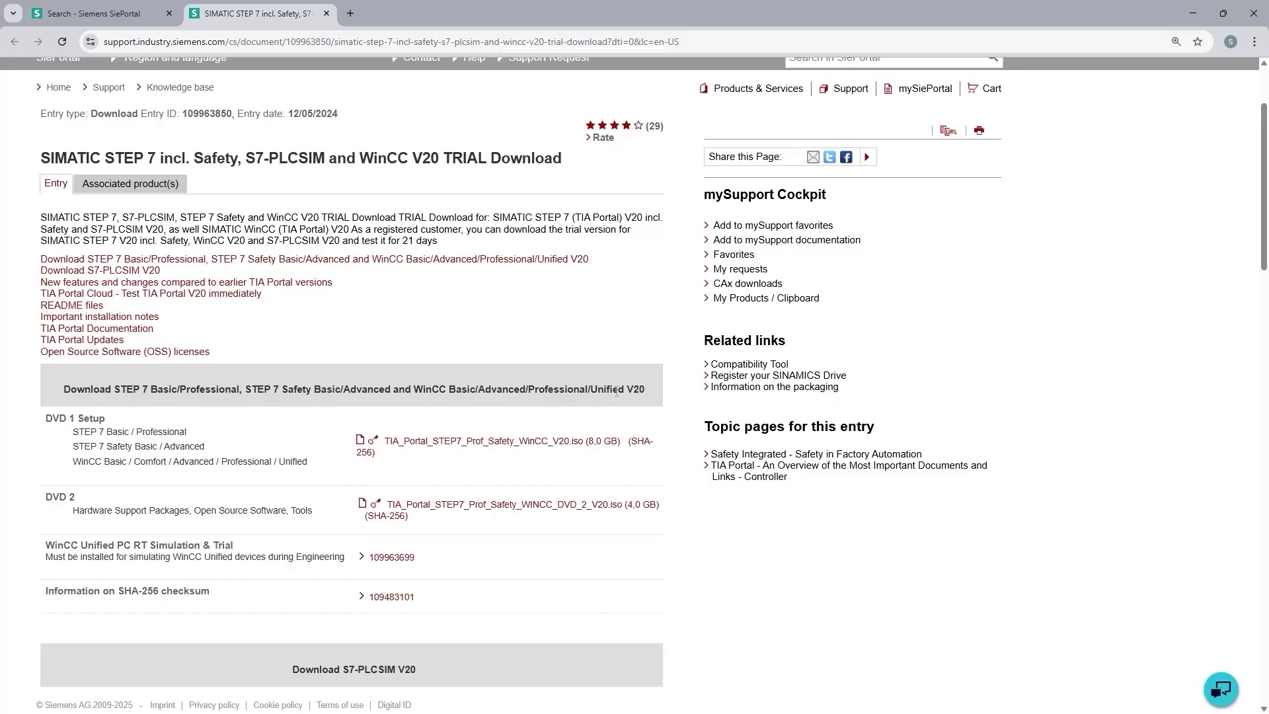
pyautogui.scroll(-3, 376, 486)
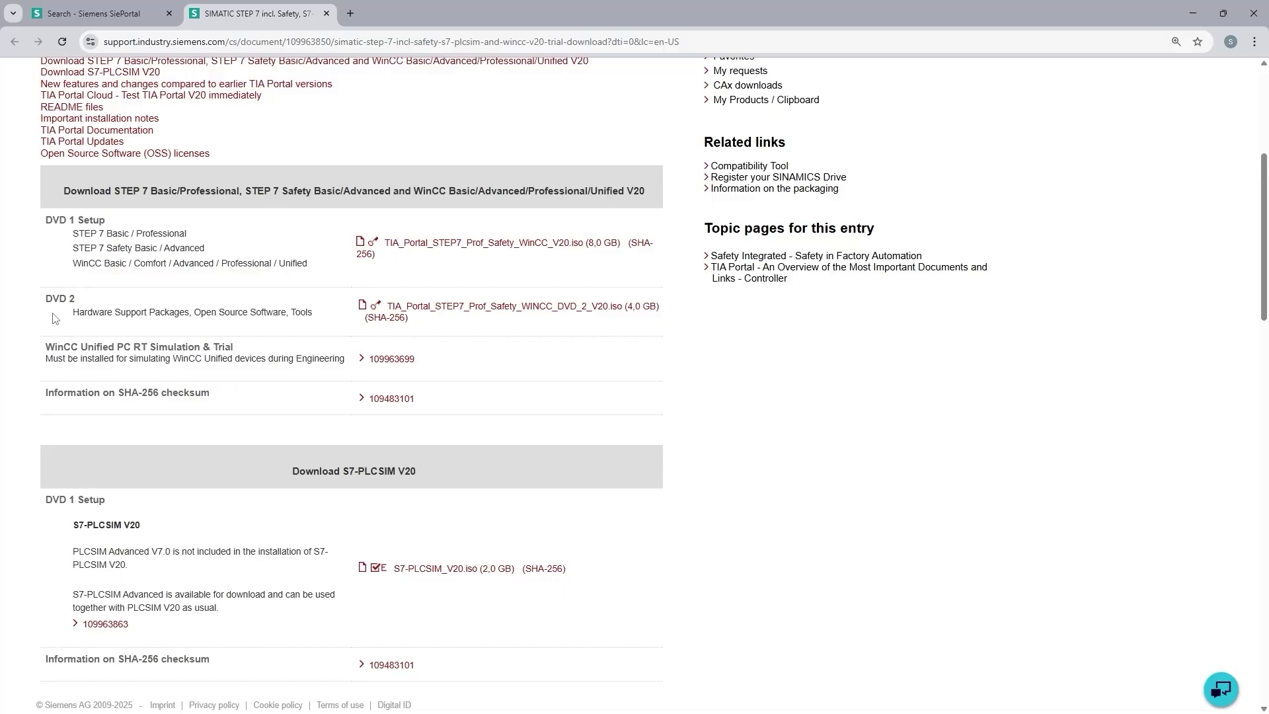
# Step: Request the DVD 1 TIA Portal V20 ISO download and continue signing in with the Siemens ID
pyautogui.click(486, 250)
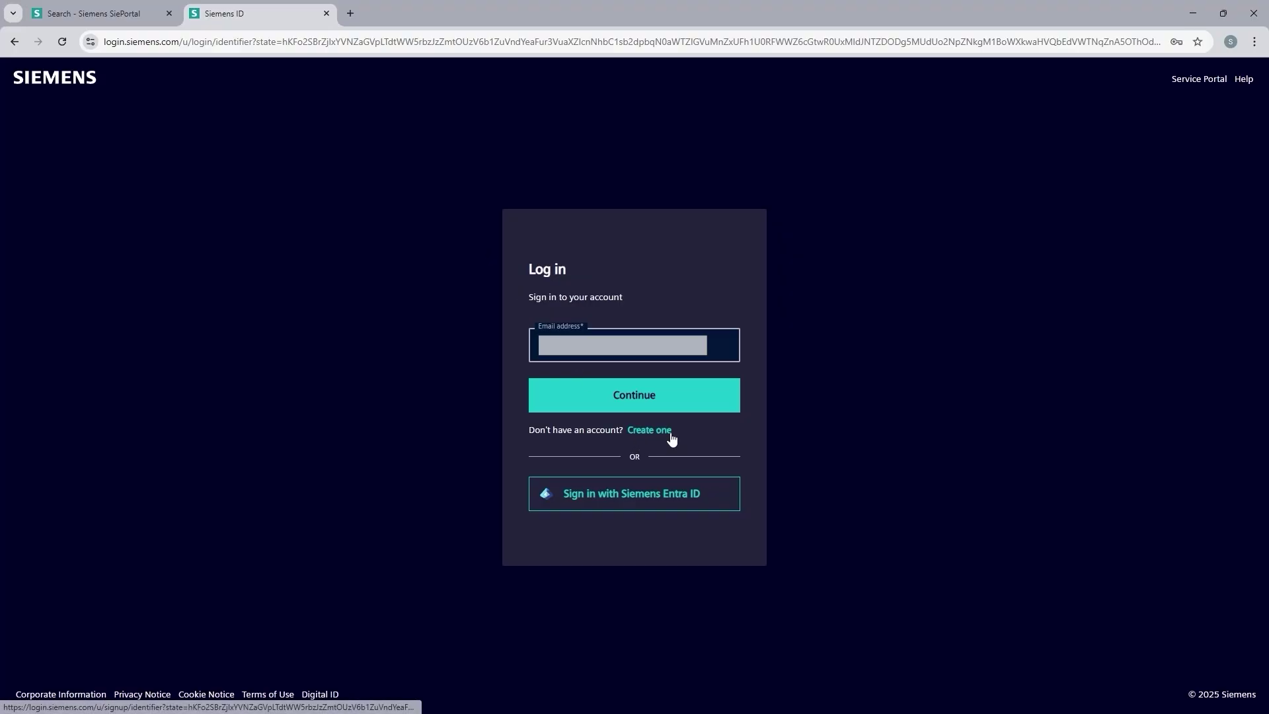
pyautogui.click(646, 398)
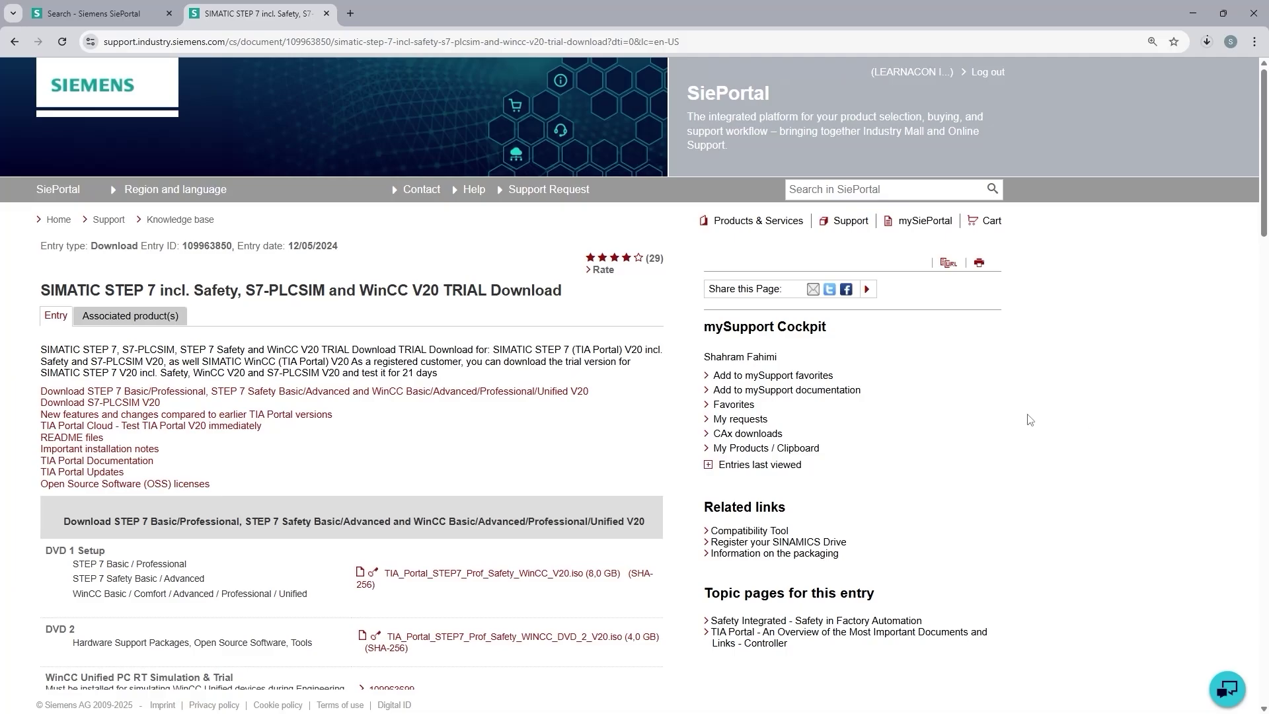
# Step: Filter the search results to Product note only and open 'Sales and delivery release of TIA Portal V20'
pyautogui.click(111, 19)
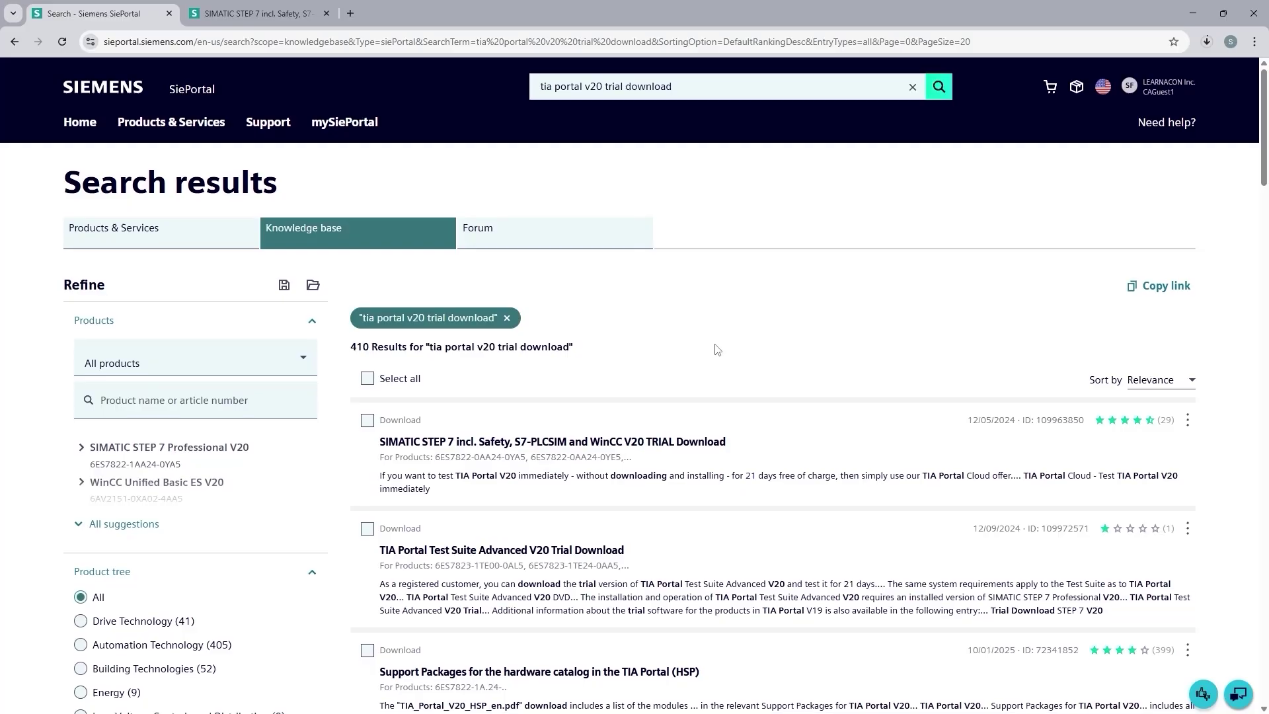
pyautogui.scroll(-6, 717, 349)
pyautogui.scroll(-6, 717, 350)
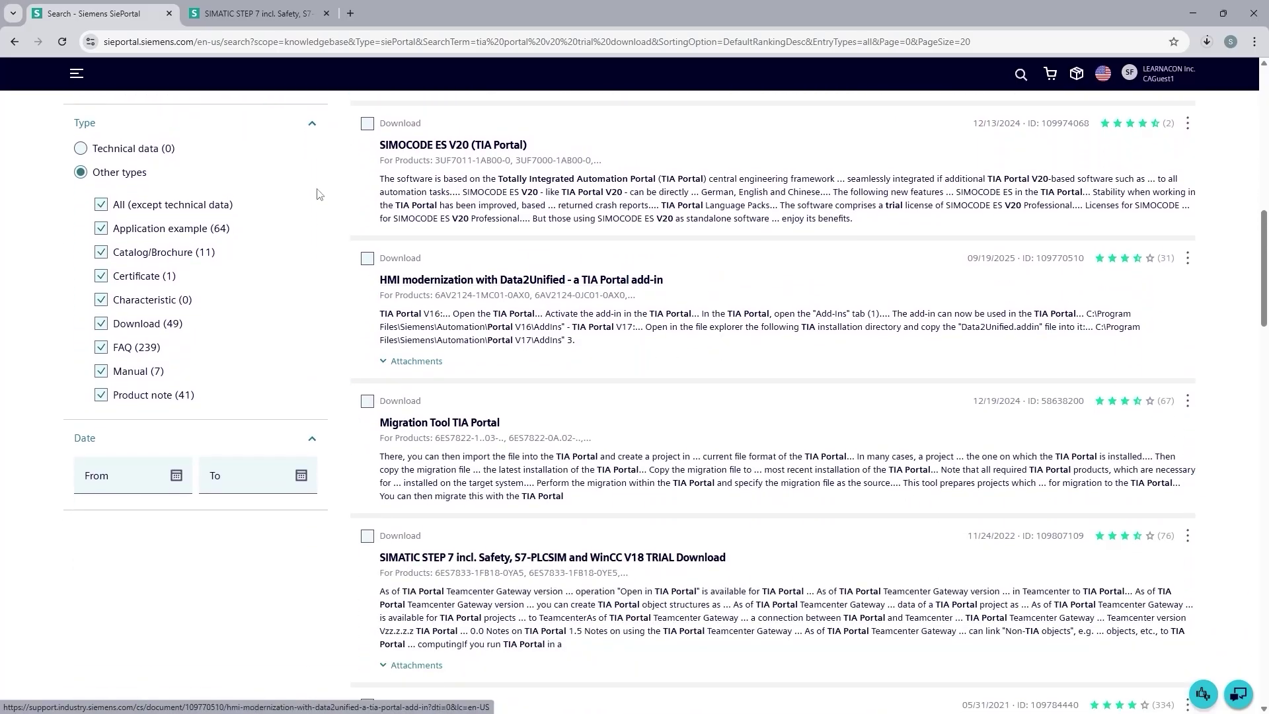
pyautogui.click(102, 206)
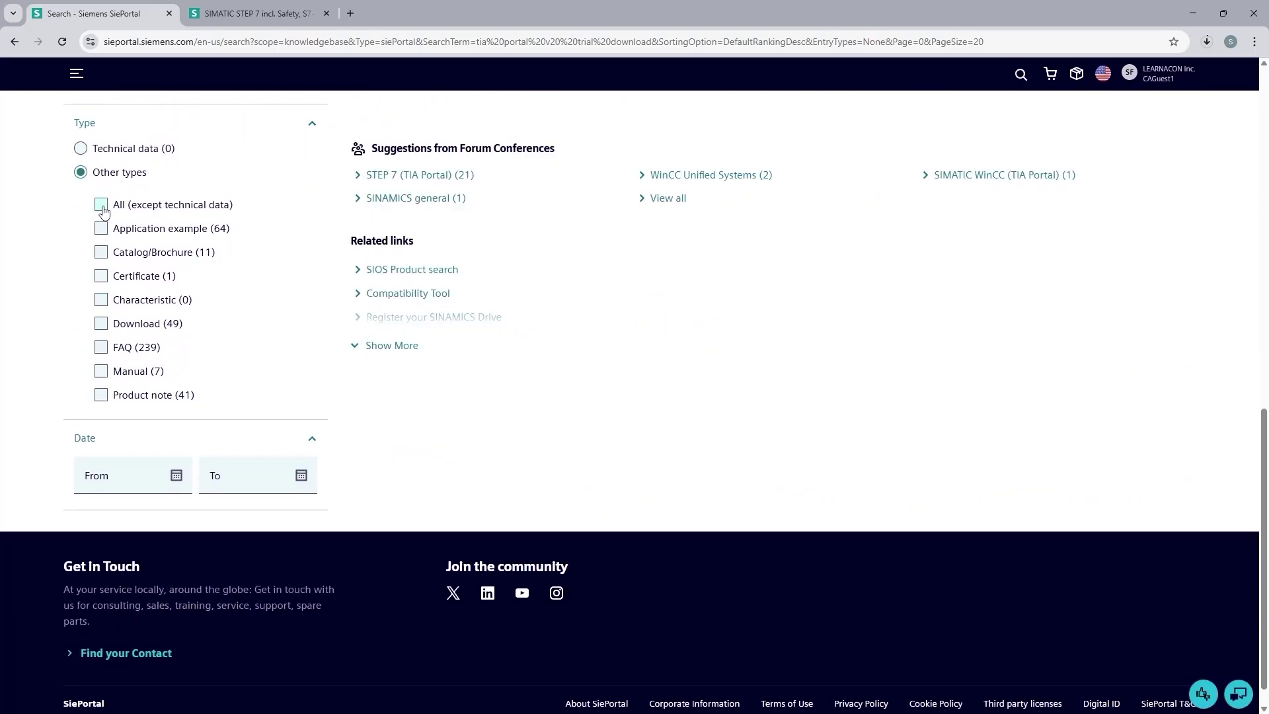
pyautogui.click(102, 366)
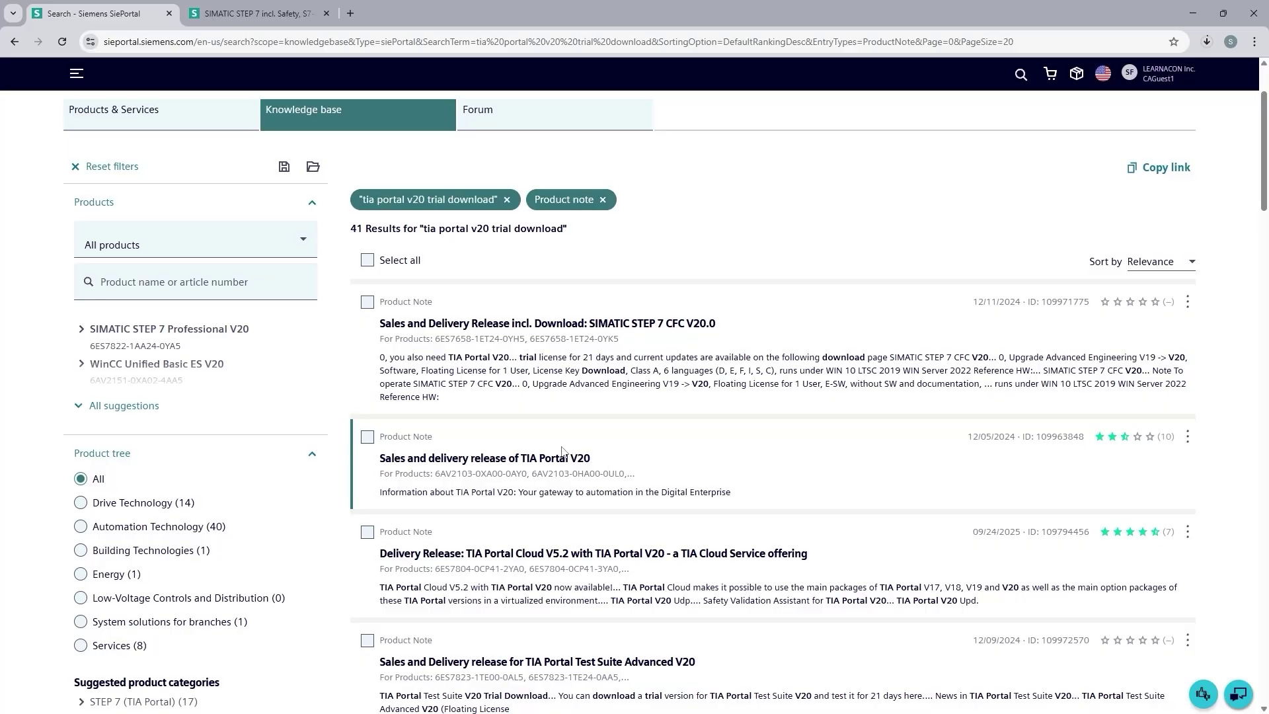
pyautogui.click(541, 459)
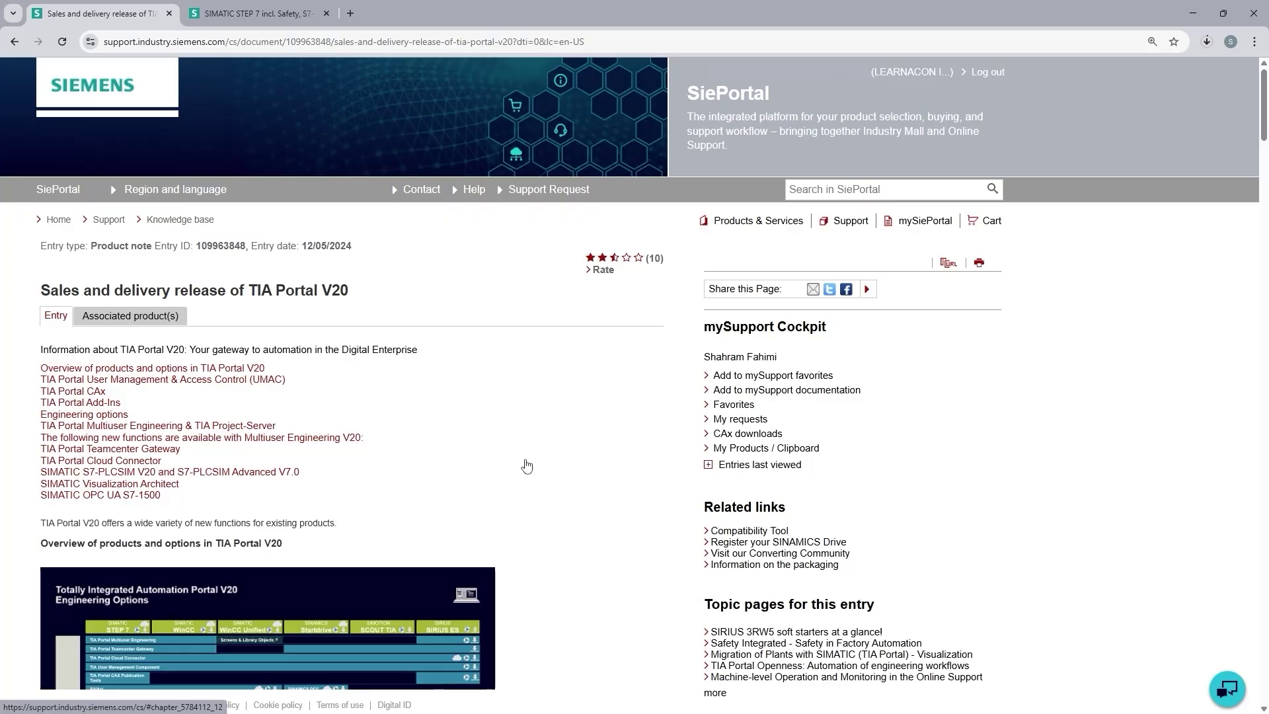
# Step: Open the 109963849 delivery release note for SIMATIC STEP 7 V20 and scroll to System requirements
pyautogui.scroll(-10, 758, 245)
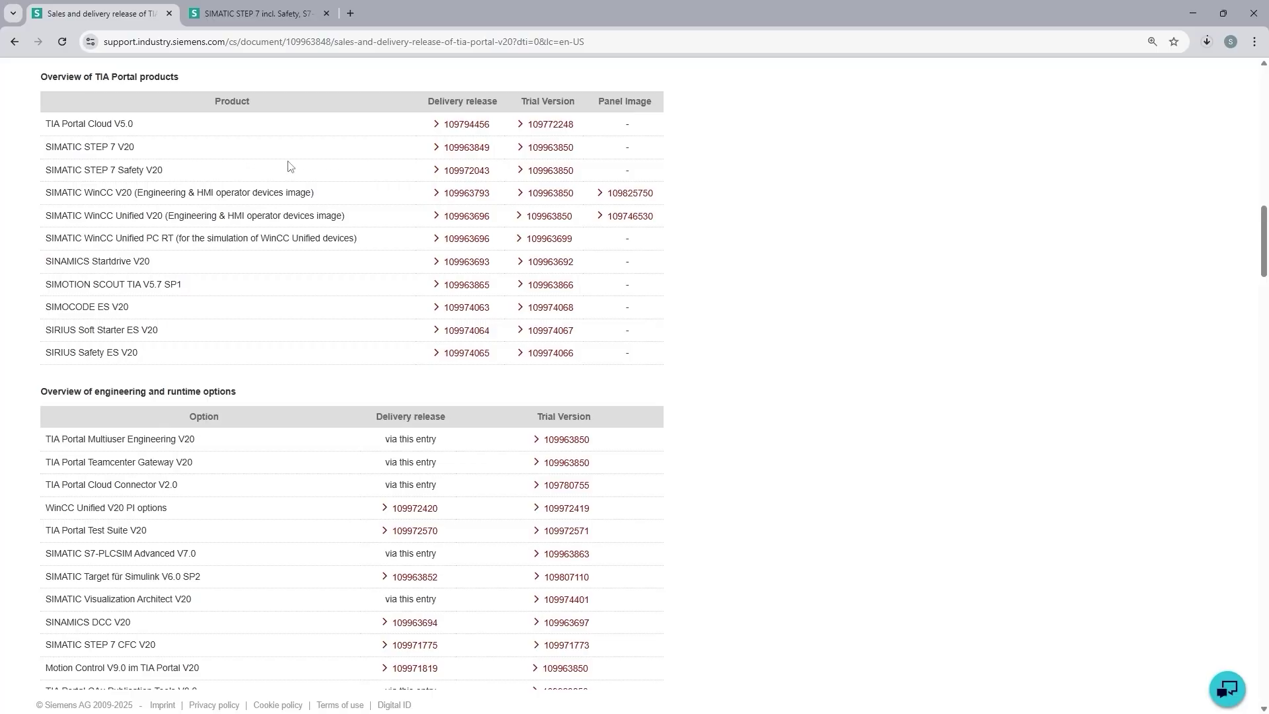
pyautogui.click(472, 148)
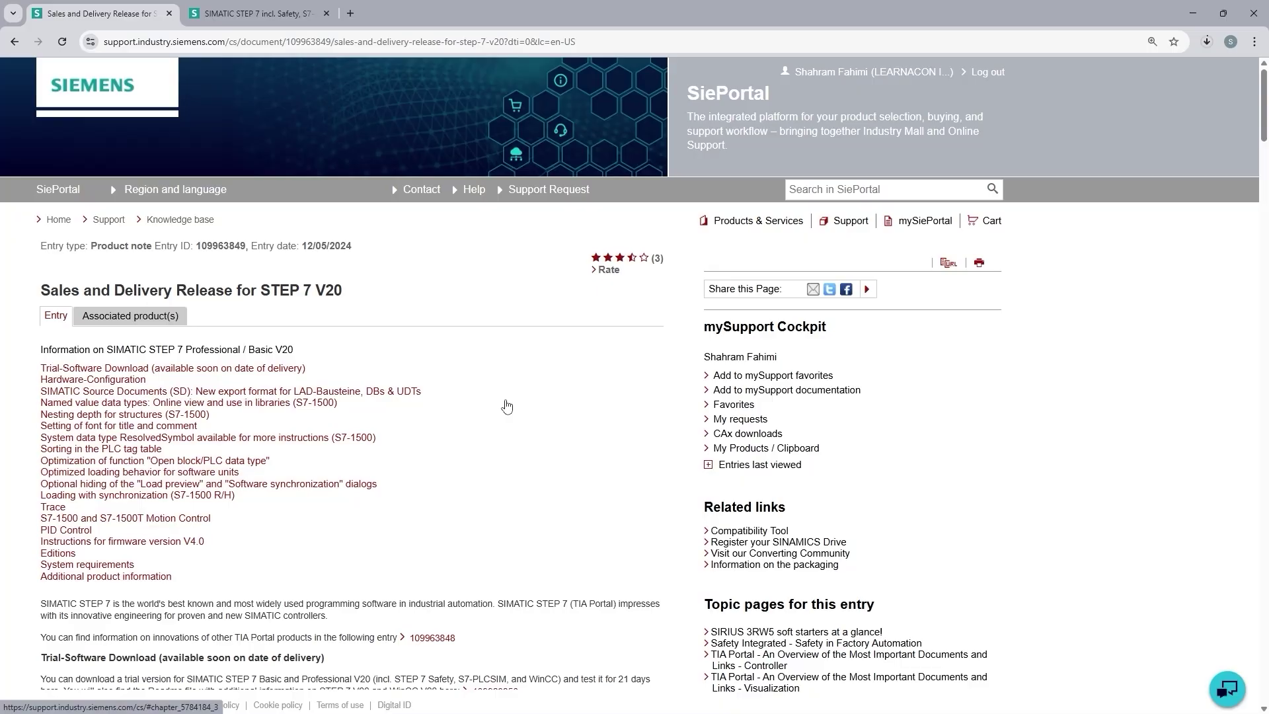
pyautogui.scroll(-20, 507, 406)
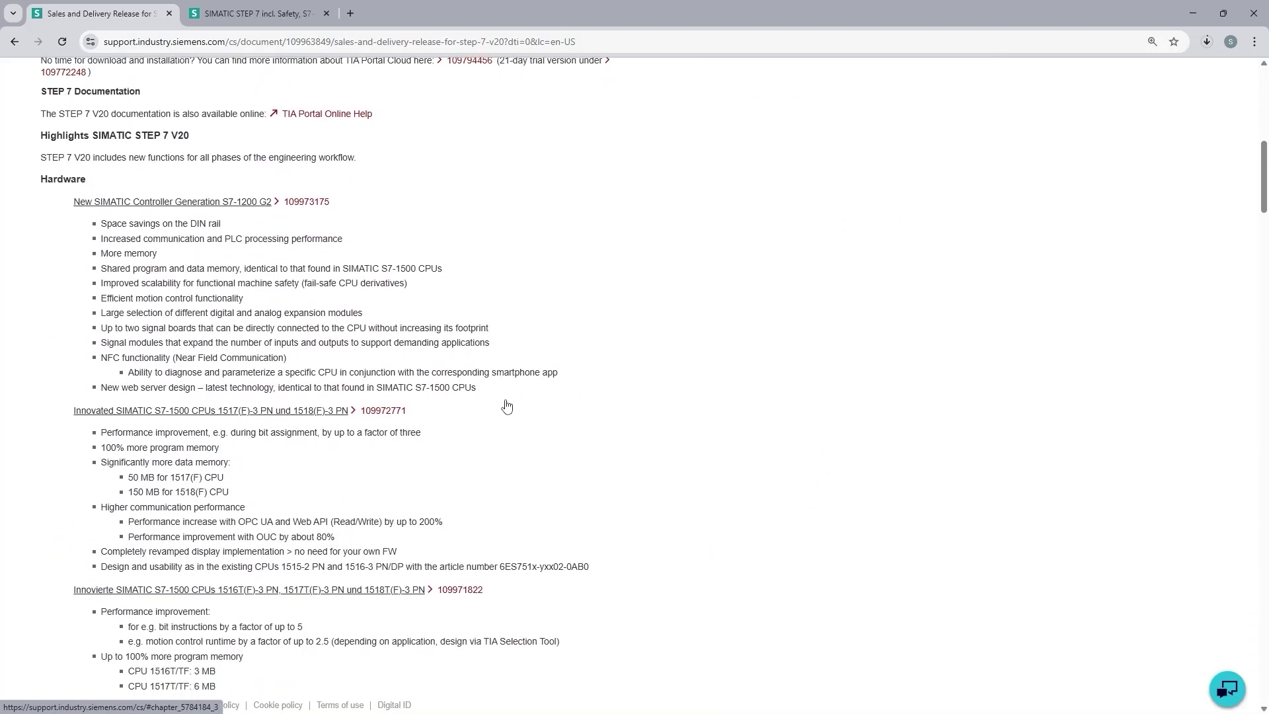
pyautogui.scroll(-20, 506, 405)
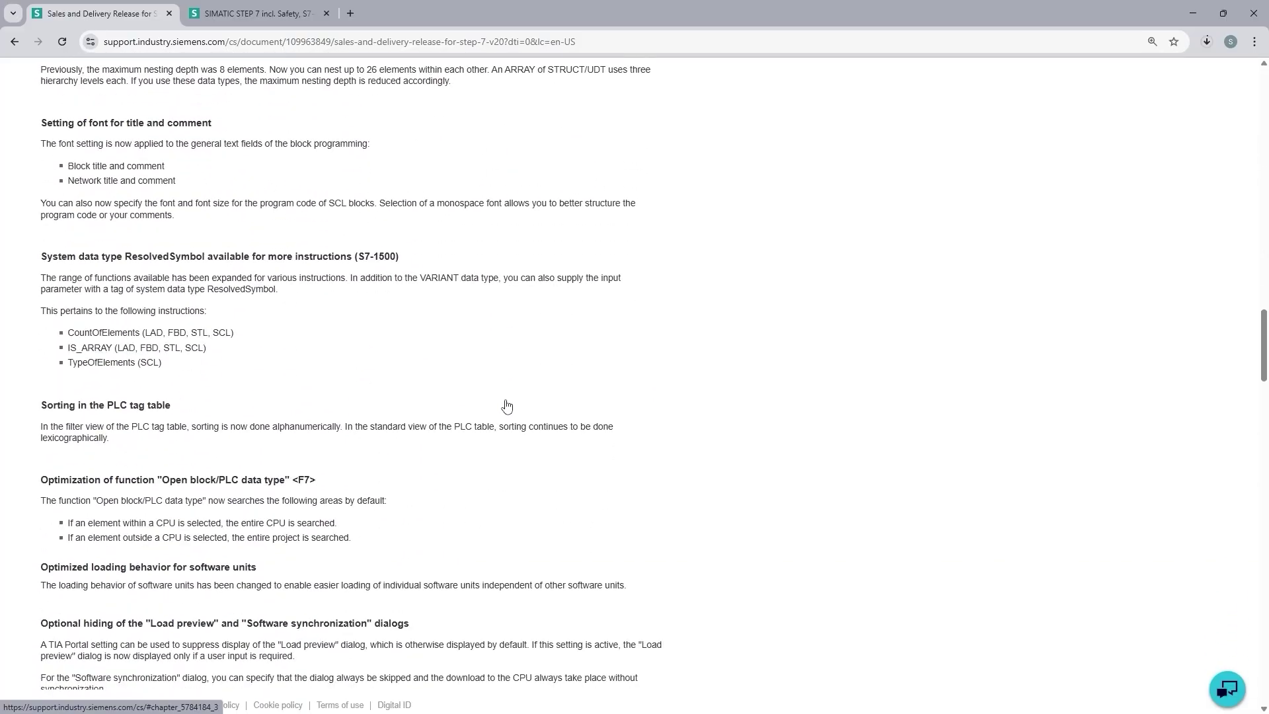
pyautogui.scroll(-9, 507, 406)
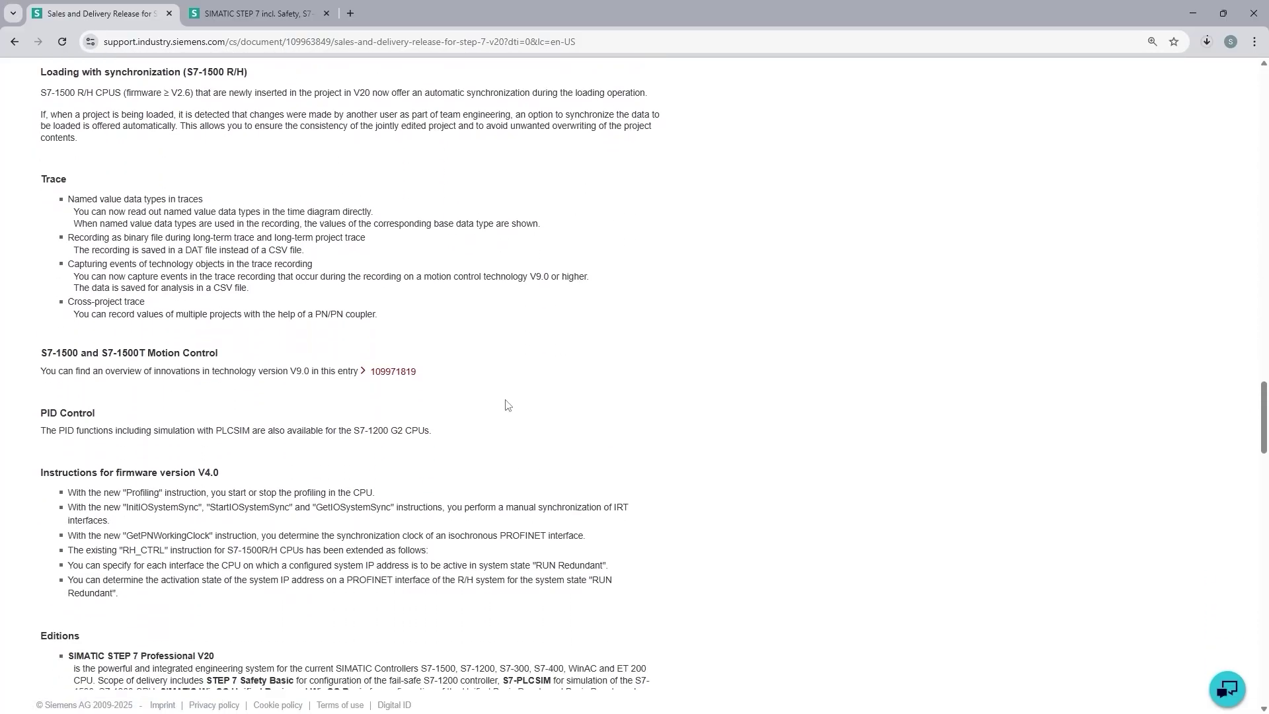
pyautogui.scroll(-7, 507, 404)
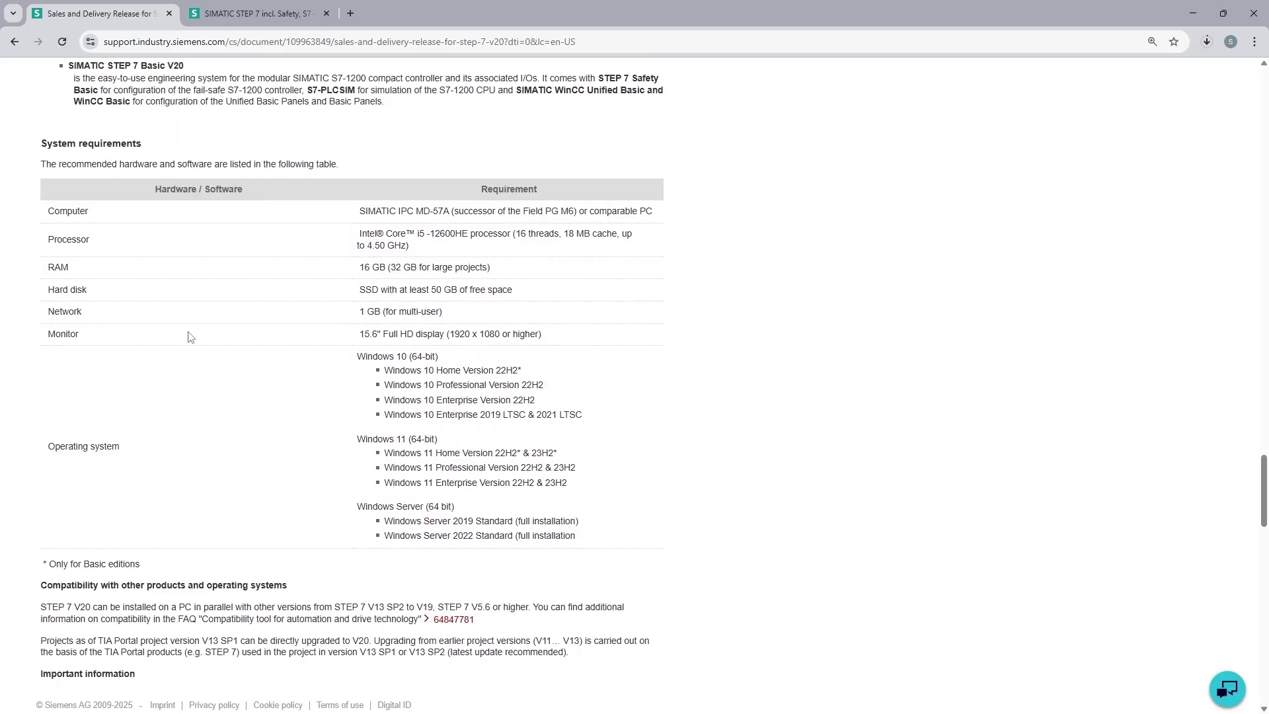
# Step: Zoom in on the system requirements table, then switch to File Explorer's Downloads > TIA V20 folder
pyautogui.hotkey('ctrl', '+')
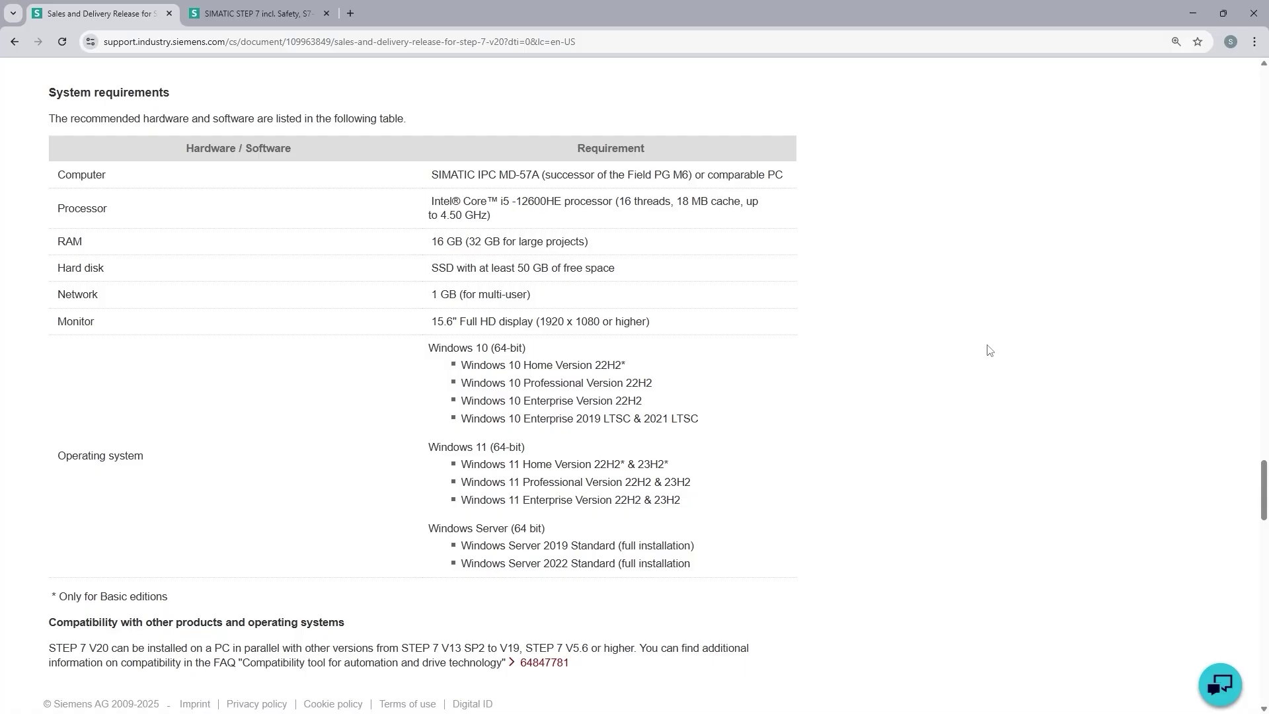
pyautogui.hotkey('alt', 'Tab')
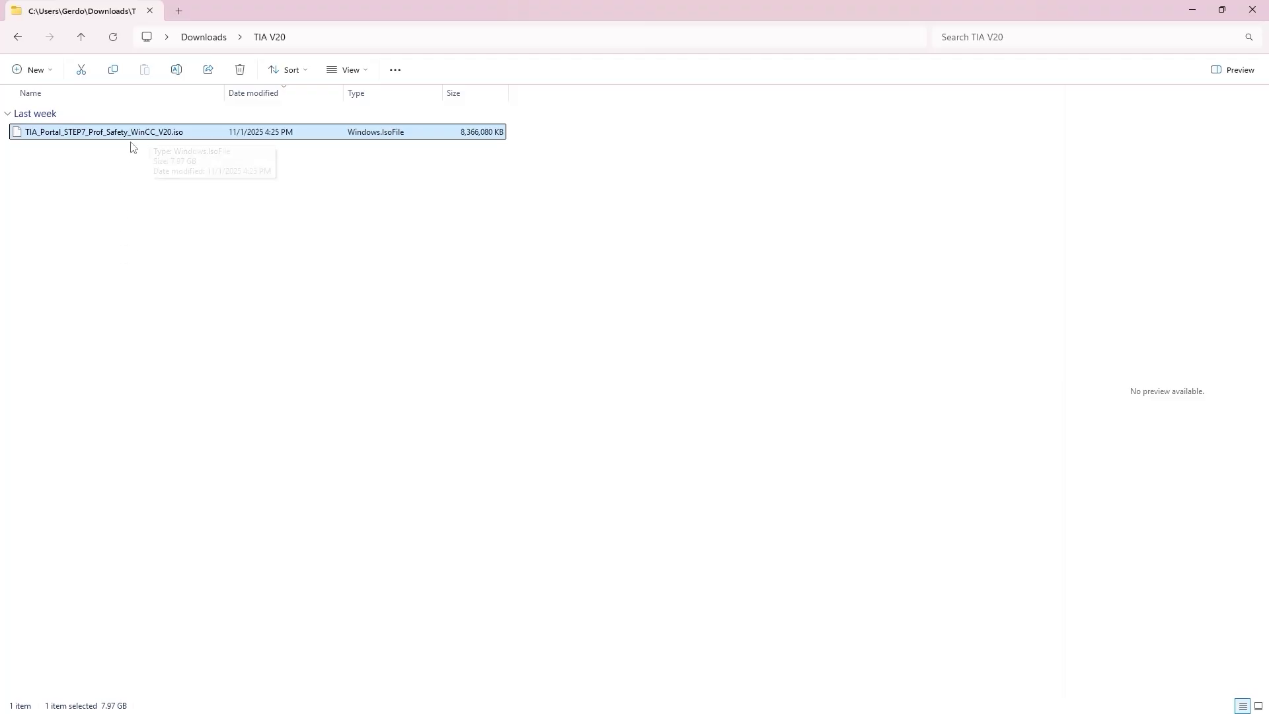
# Step: Extract TIA_Portal_STEP7_Prof_Safety_WinCC_V20.iso with WinRAR into a TIA_Portal_STEP7_Prof_Safety_WinCC_V20 folder
pyautogui.rightClick(133, 138)
pyautogui.moveTo(188, 383)
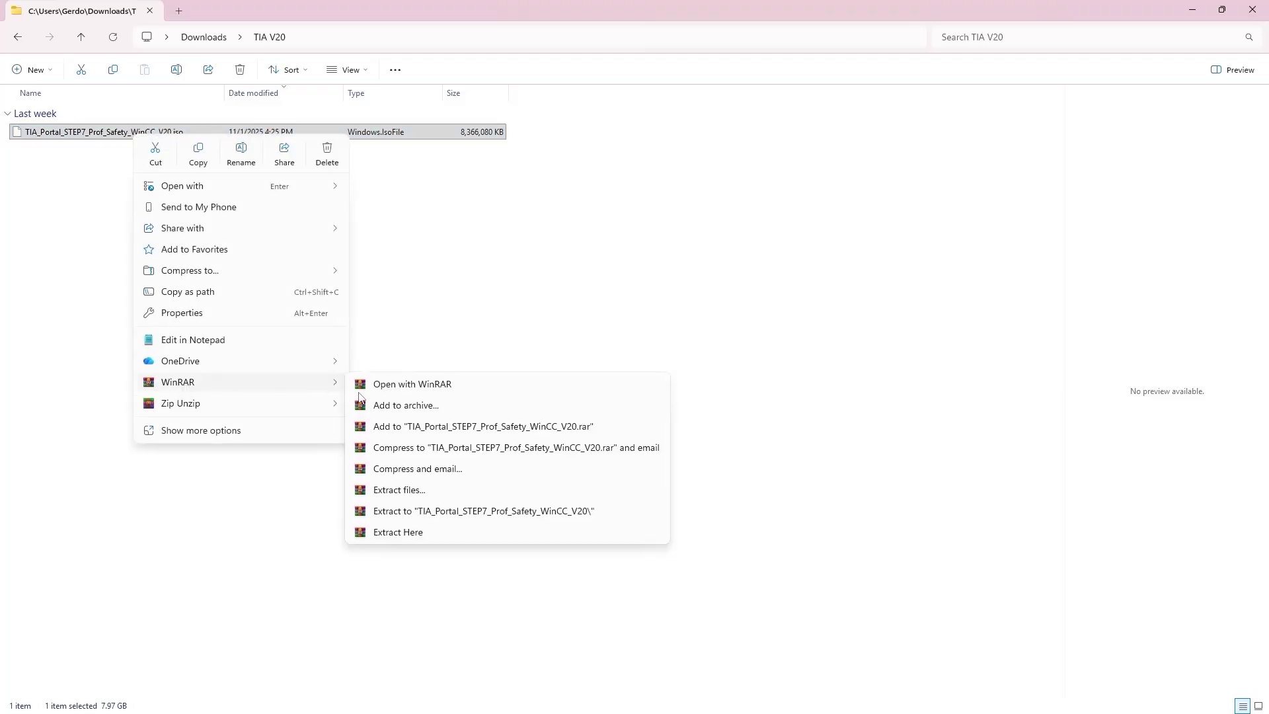
pyautogui.click(425, 511)
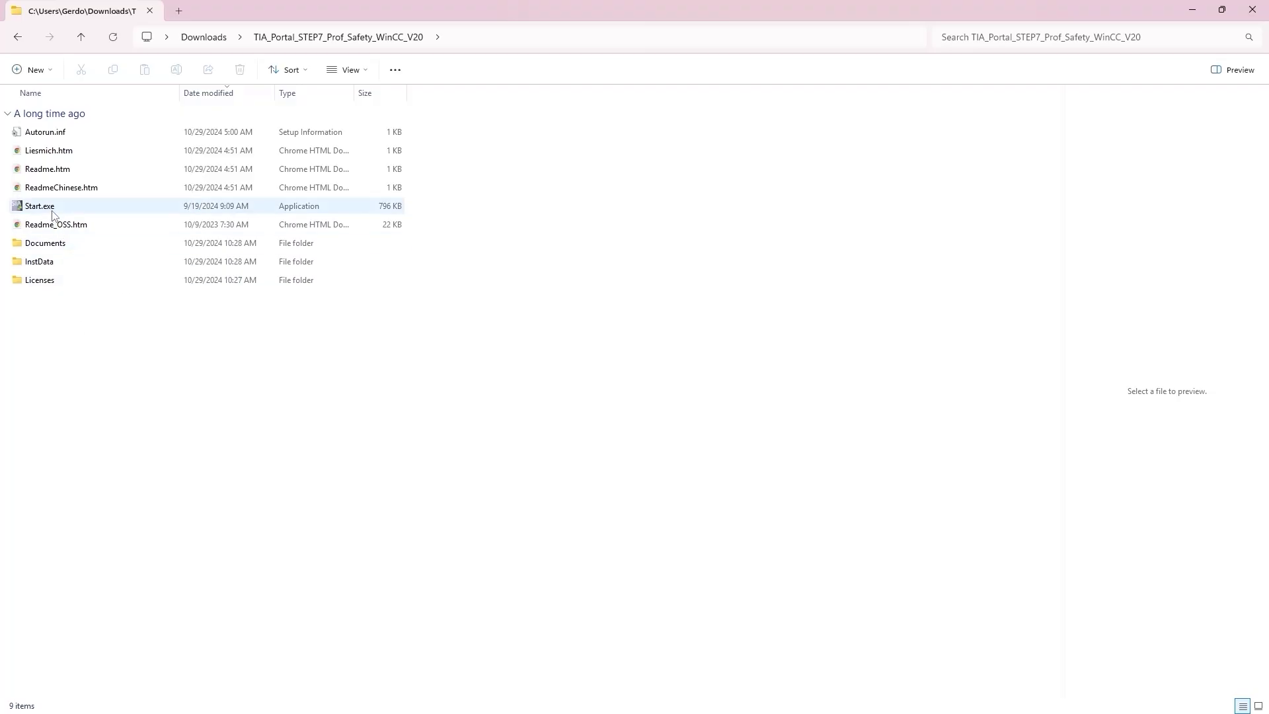
# Step: Run Start.exe as administrator and accept the computer restart the setup requires
pyautogui.rightClick(54, 212)
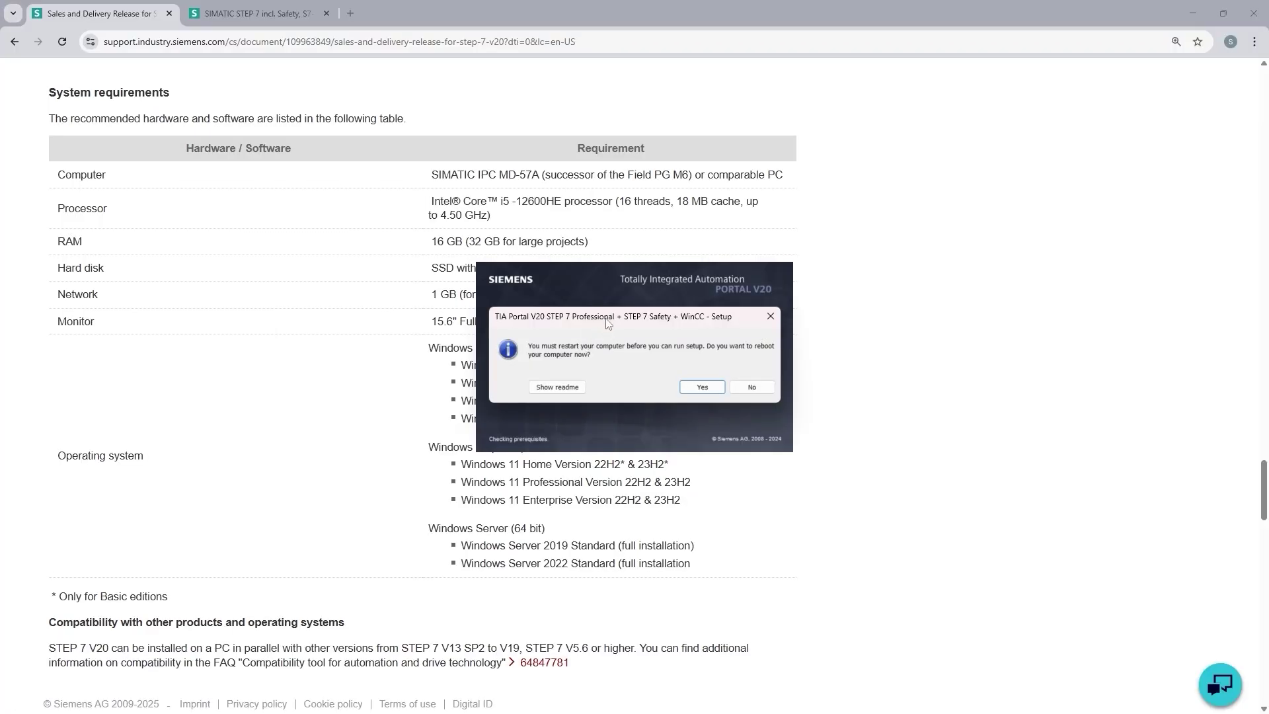
pyautogui.moveTo(604, 314); pyautogui.dragTo(945, 325)
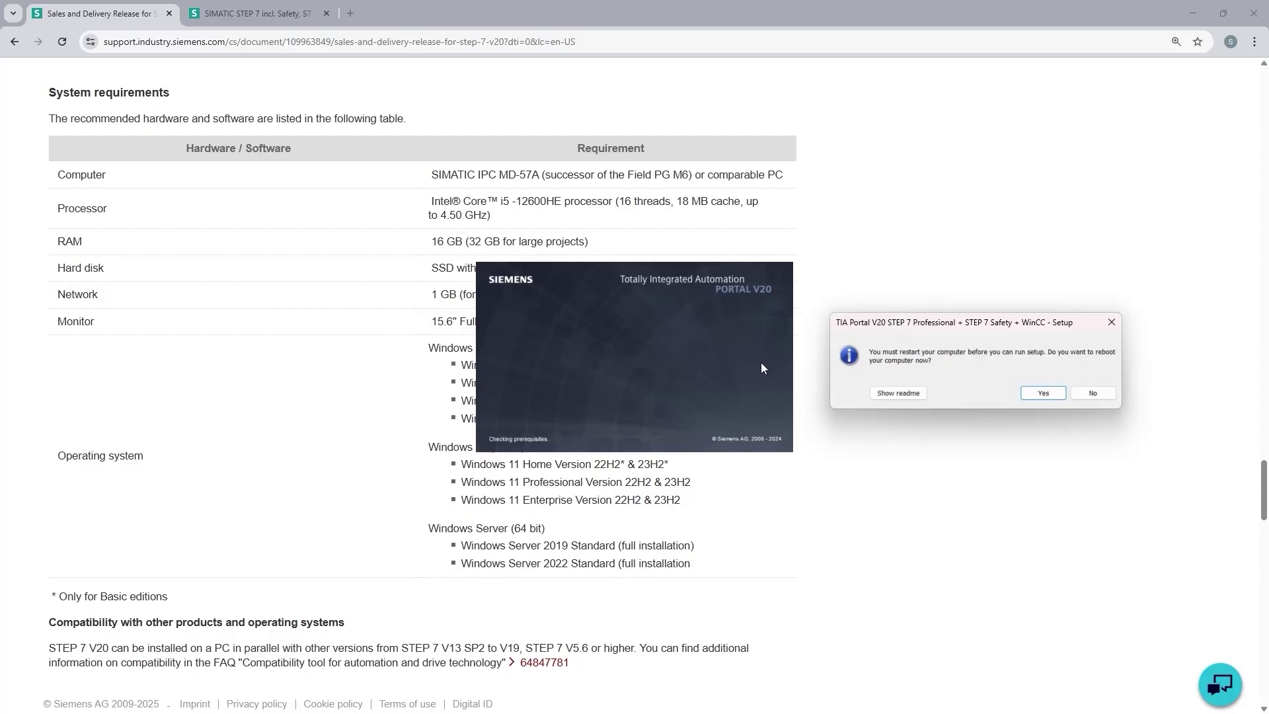
pyautogui.click(1043, 393)
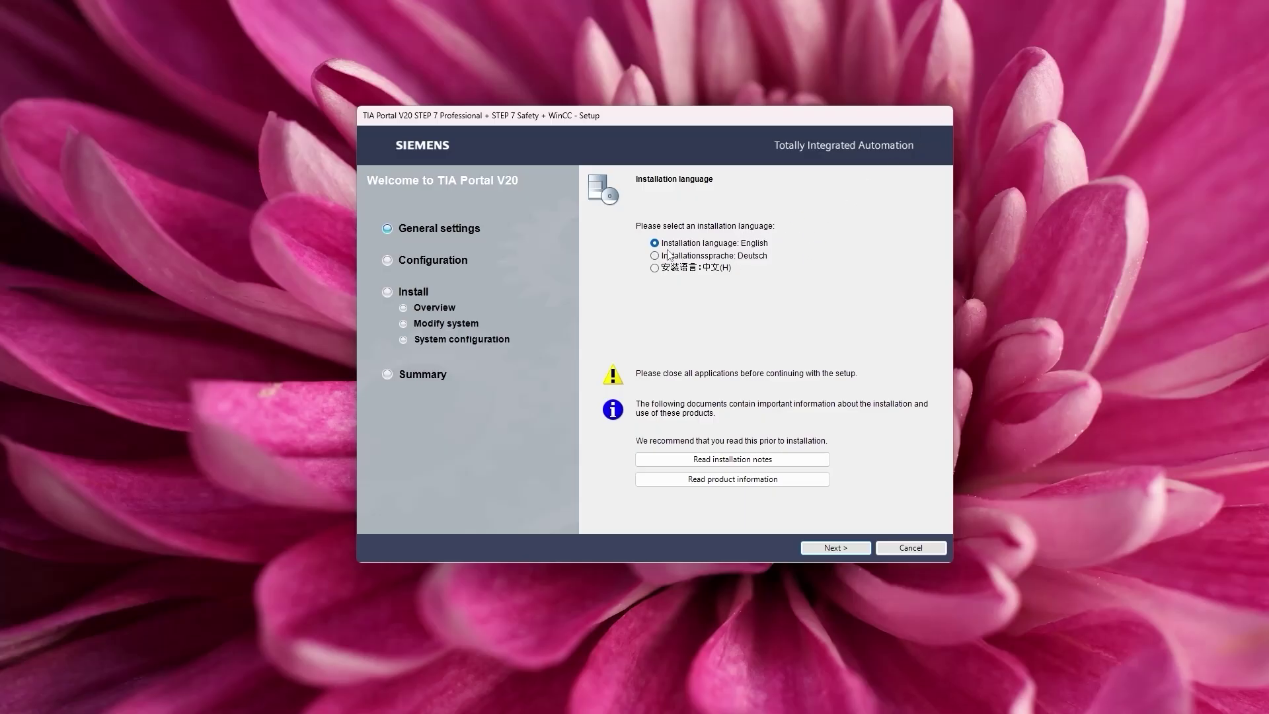
# Step: Continue setup with English, Modify/Upgrade, default product languages, and past the WinCC runtime information
pyautogui.click(848, 547)
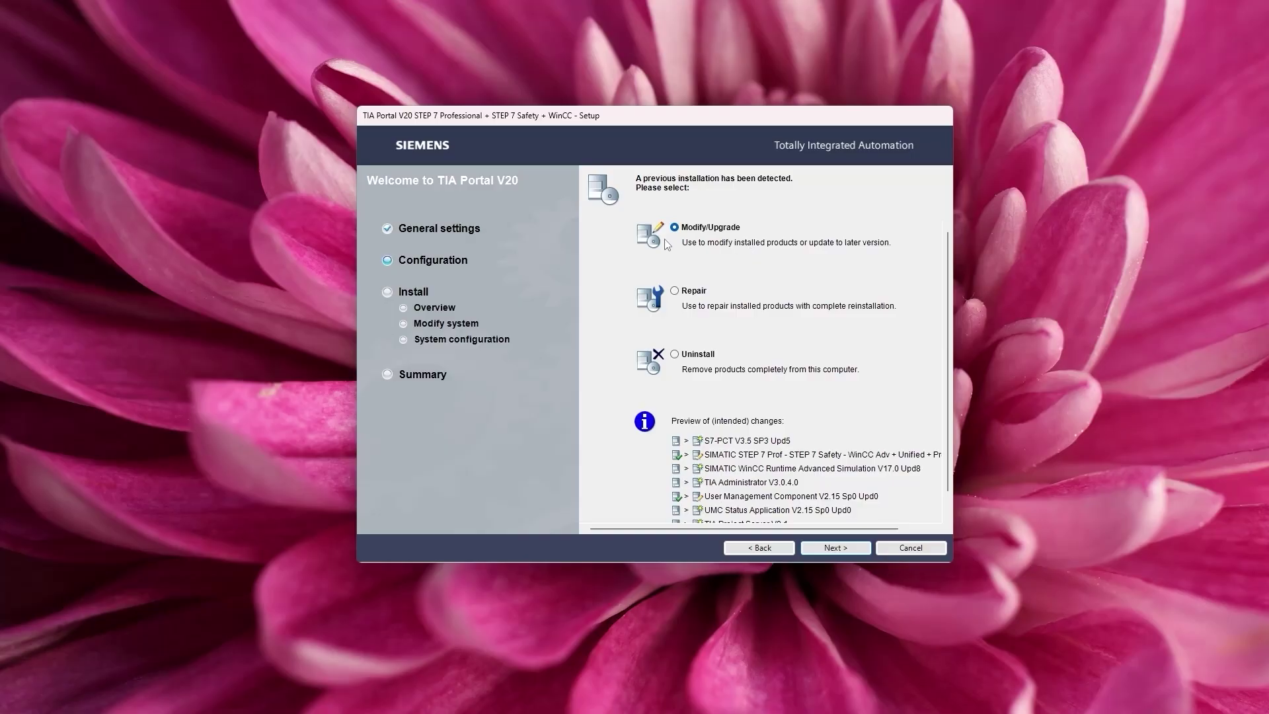
pyautogui.click(834, 548)
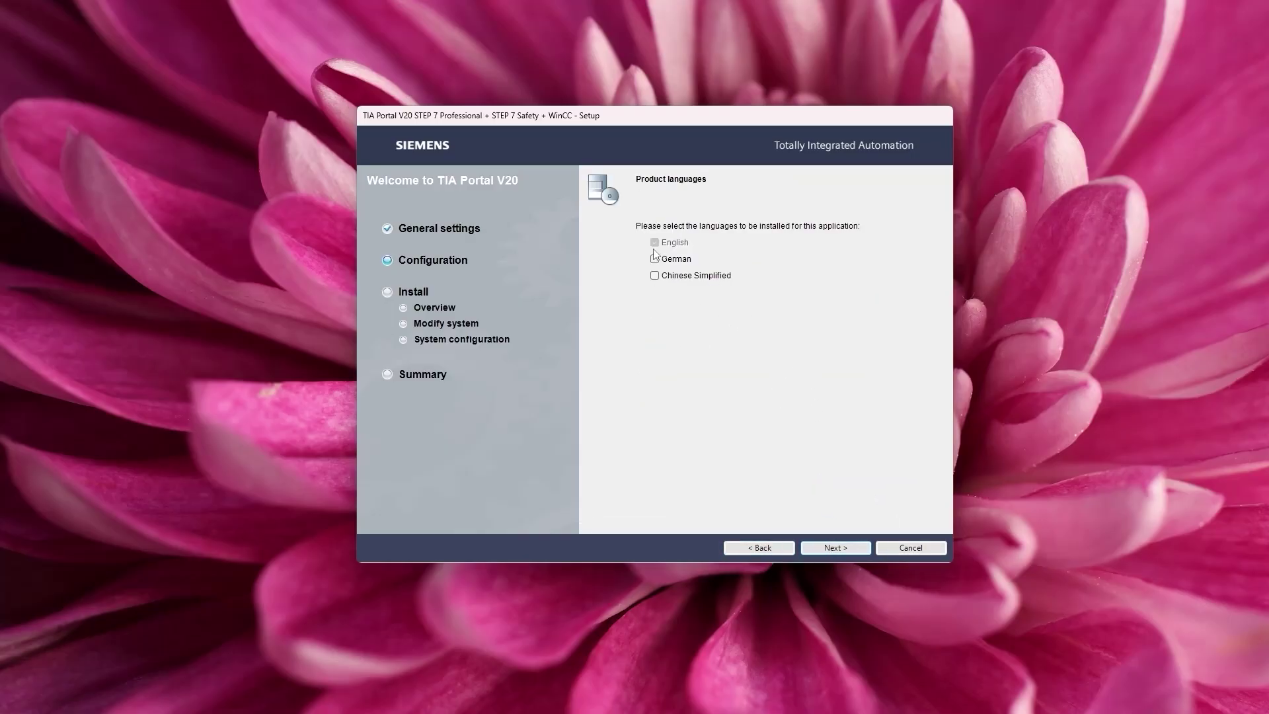
pyautogui.click(834, 547)
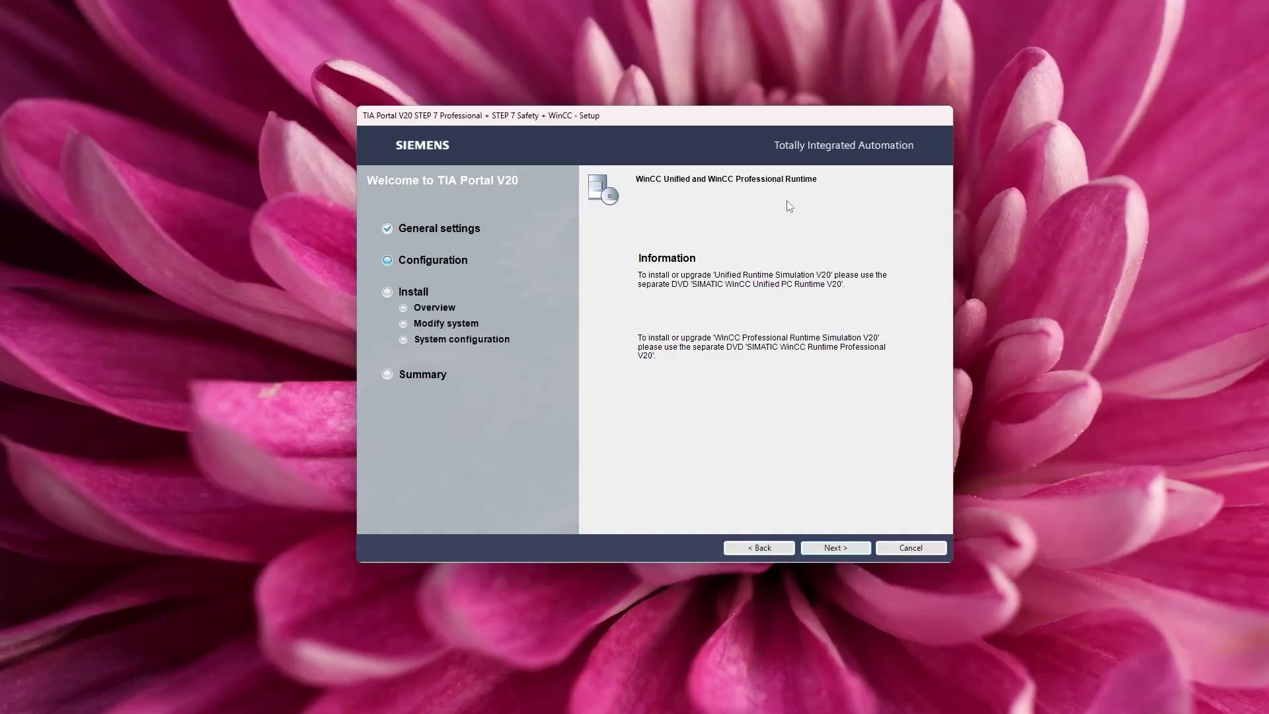
pyautogui.click(835, 548)
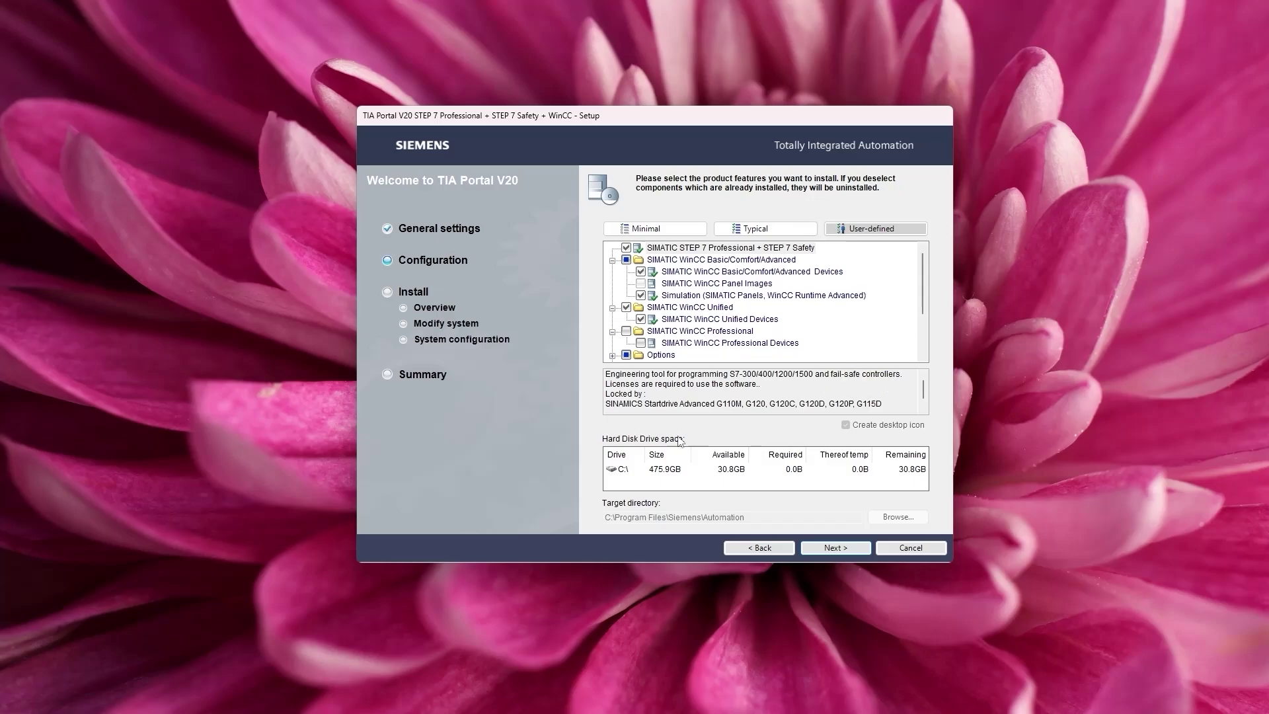
# Step: Select the C:\ drive as the installation target and move on to the license terms
pyautogui.click(625, 471)
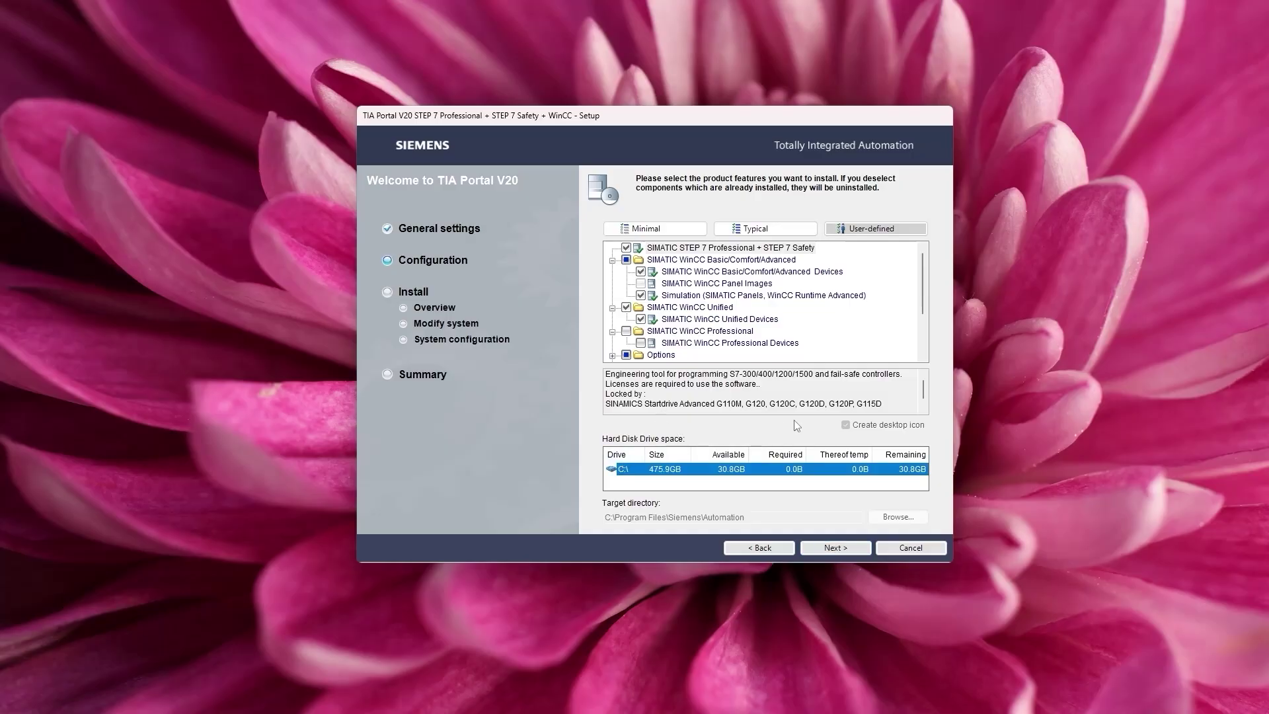
pyautogui.click(830, 550)
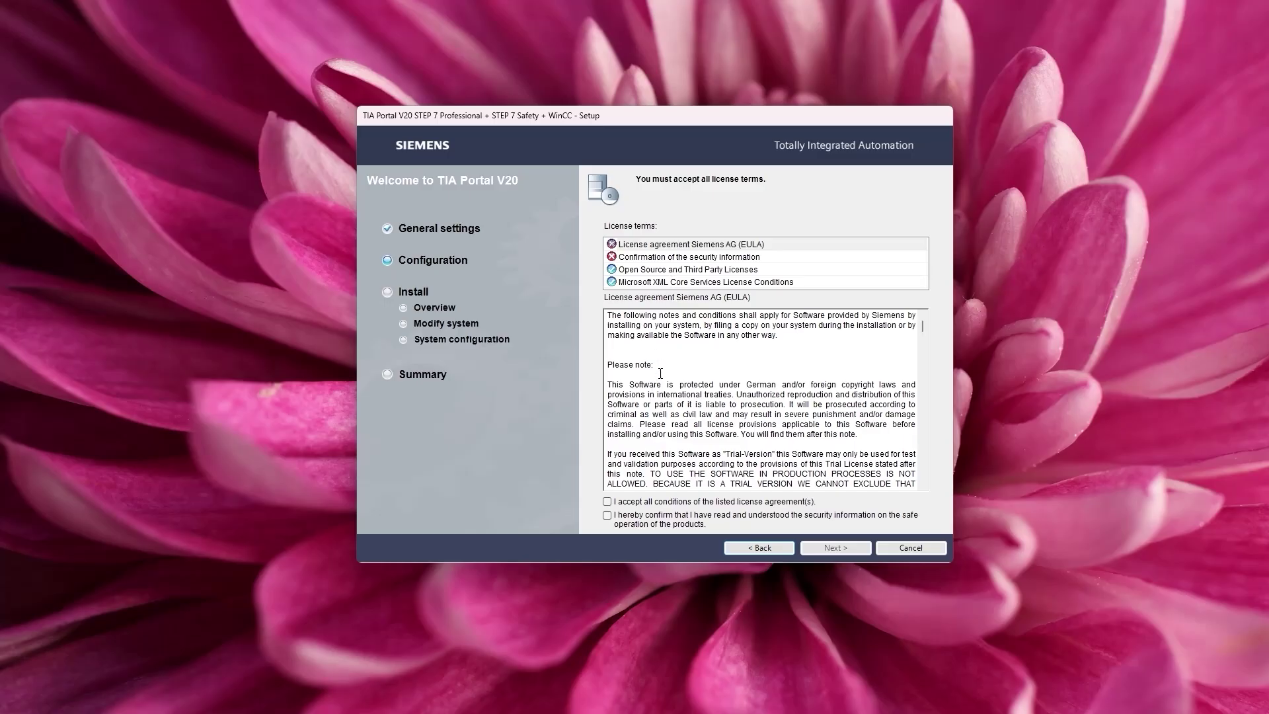
# Step: Accept all license agreements and the security information, then start the Modify installation
pyautogui.click(607, 501)
pyautogui.click(607, 515)
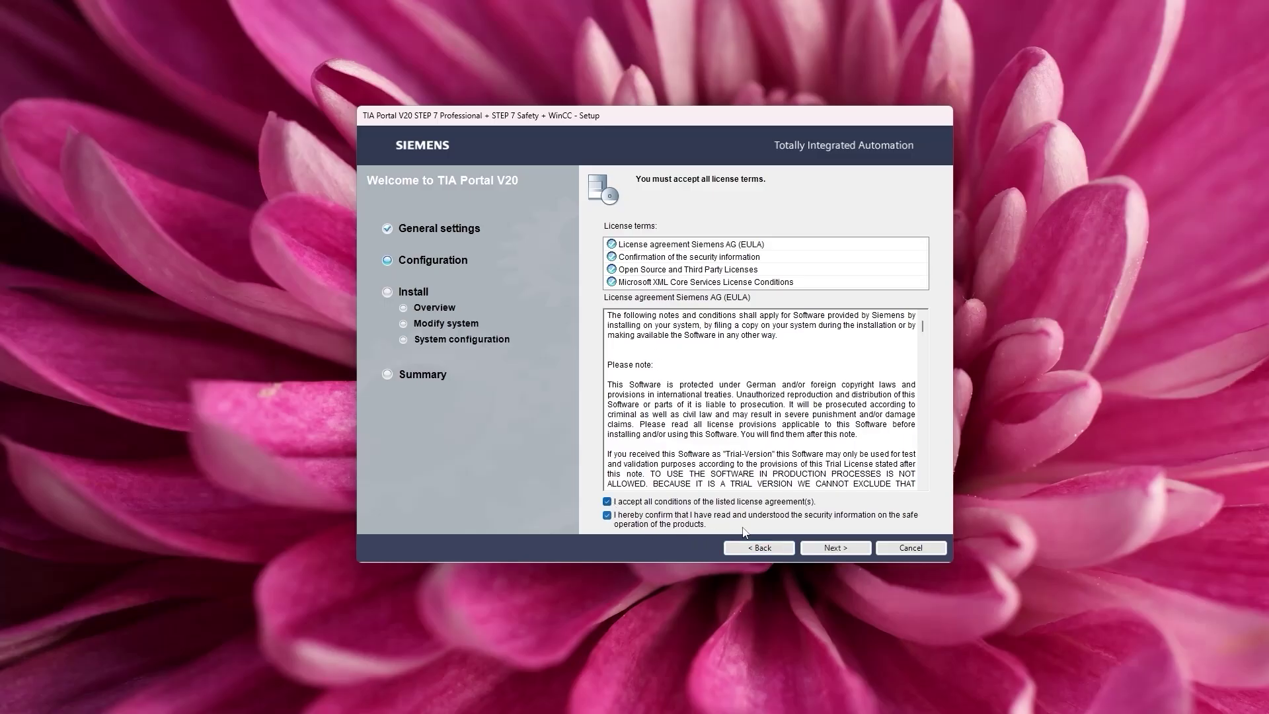
pyautogui.click(836, 547)
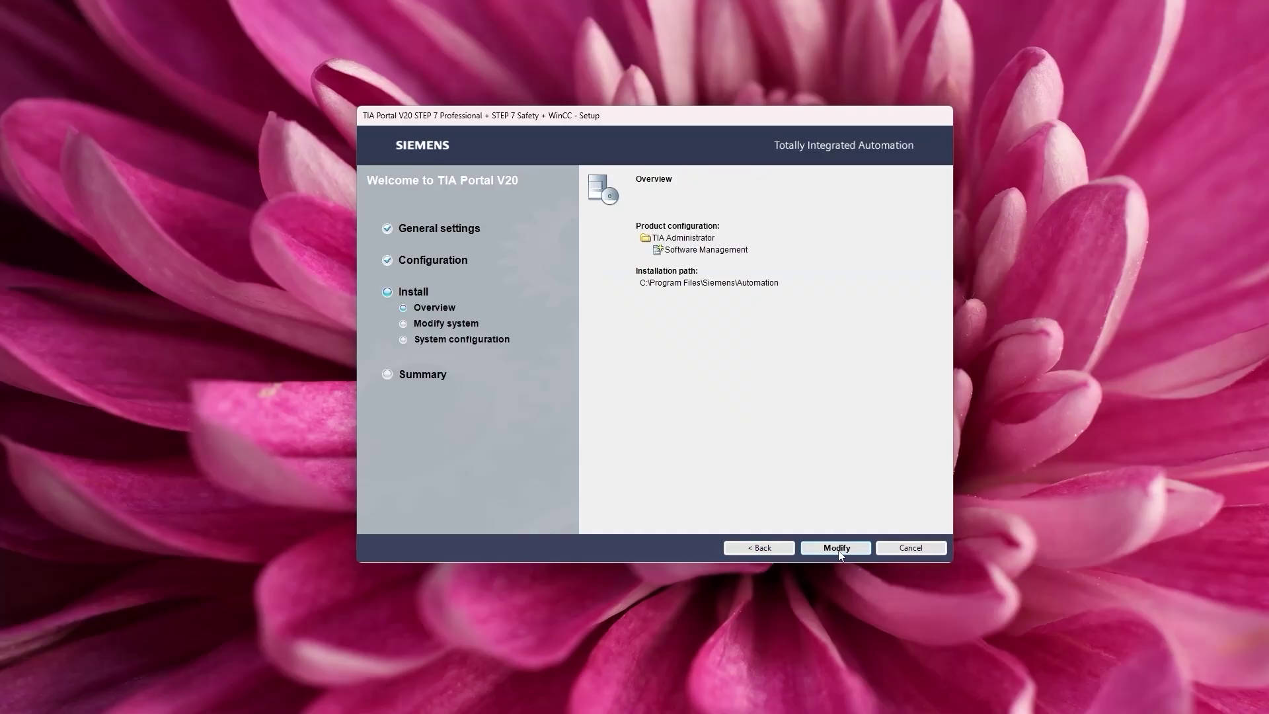
pyautogui.click(852, 552)
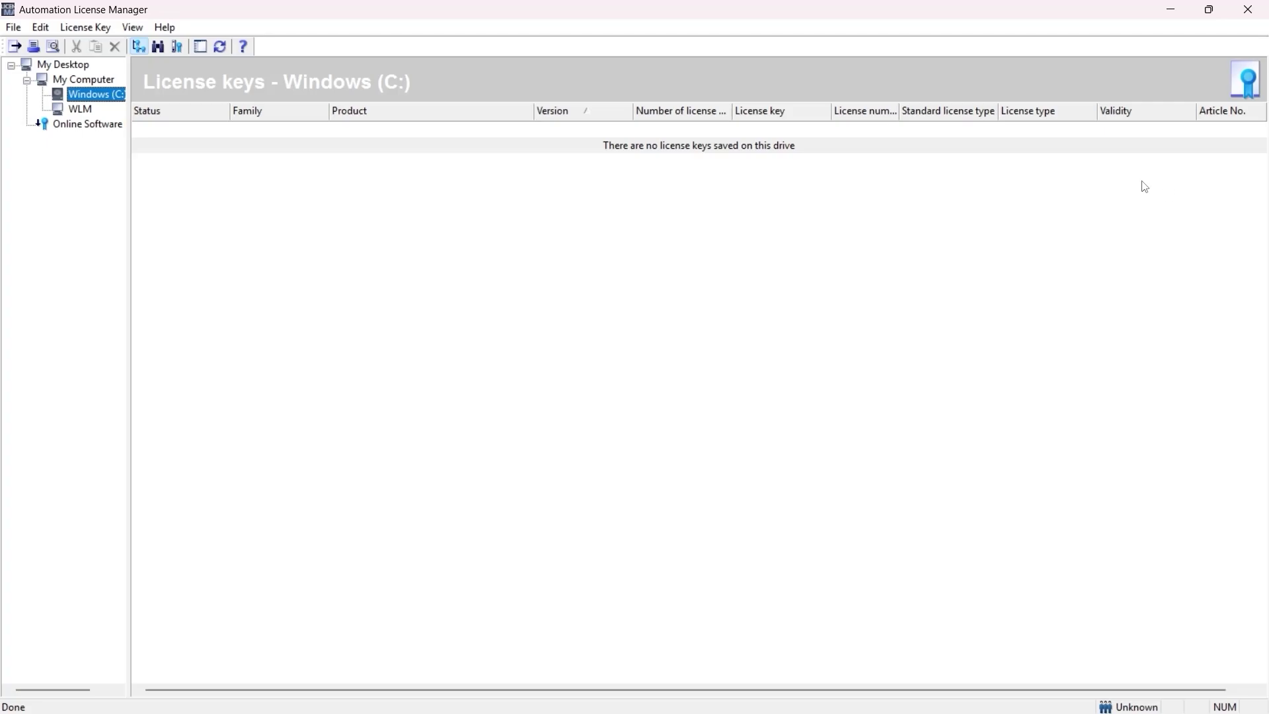
# Step: Back in TIA Portal, create a new project keeping the default name Project10
pyautogui.click(1171, 9)
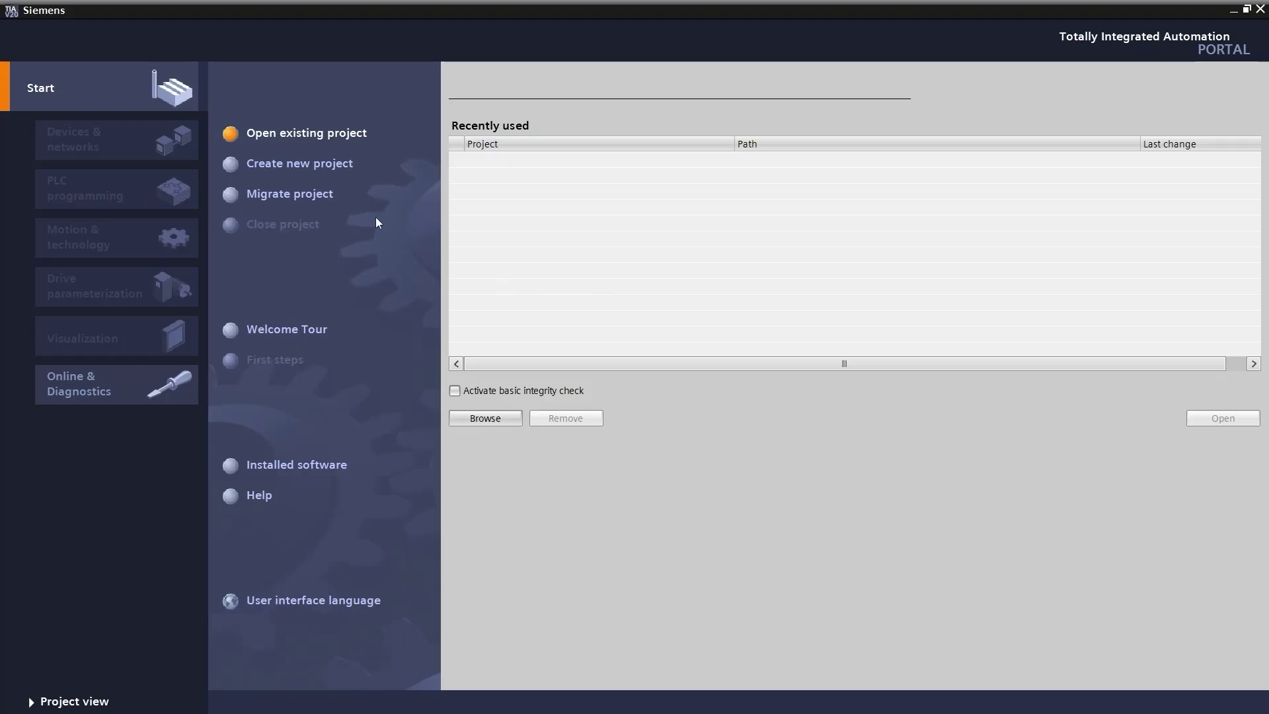
pyautogui.click(313, 167)
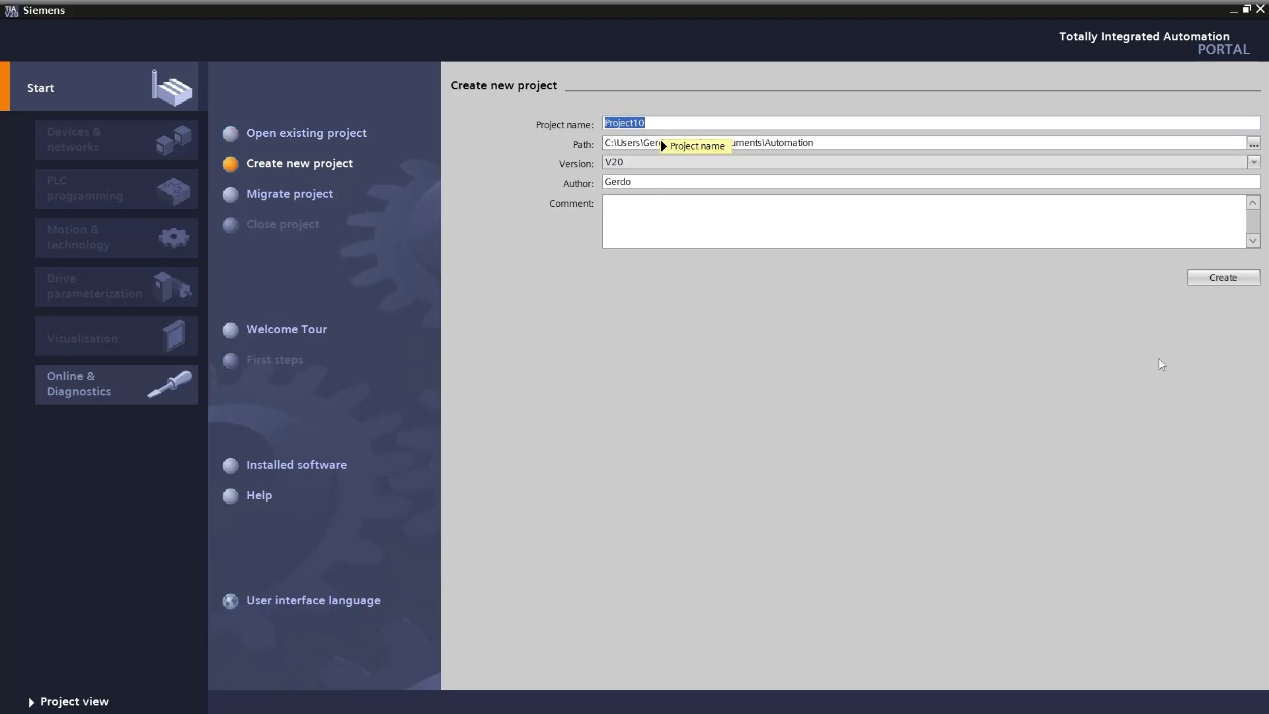
pyautogui.click(1223, 277)
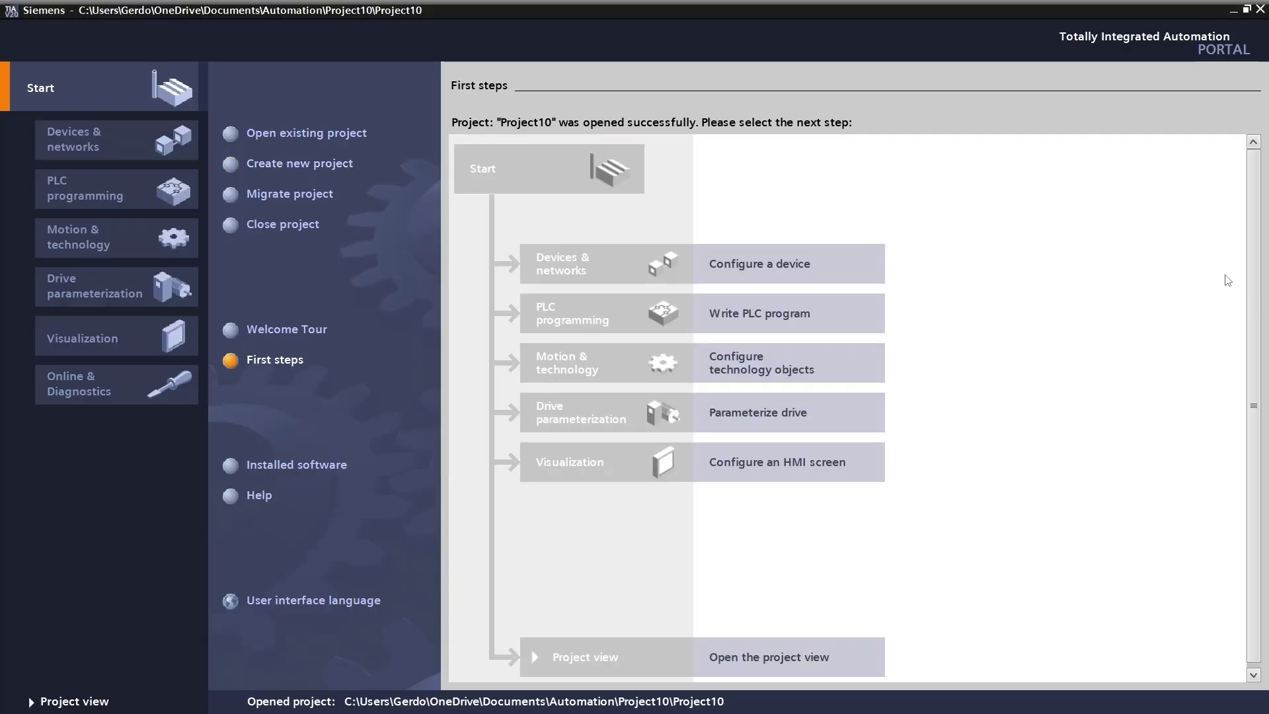
# Step: Under Configure a device > Add new device, expand SIMATIC S7-1500 > CPU
pyautogui.click(780, 271)
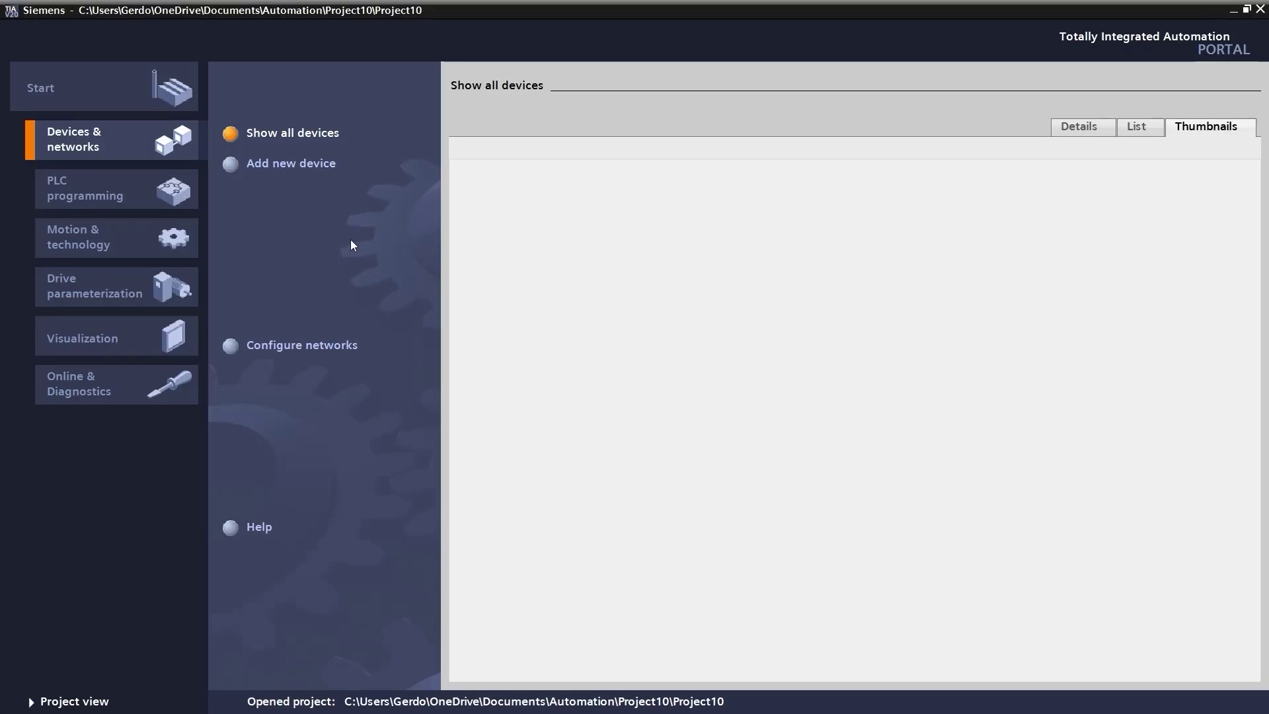
pyautogui.click(303, 173)
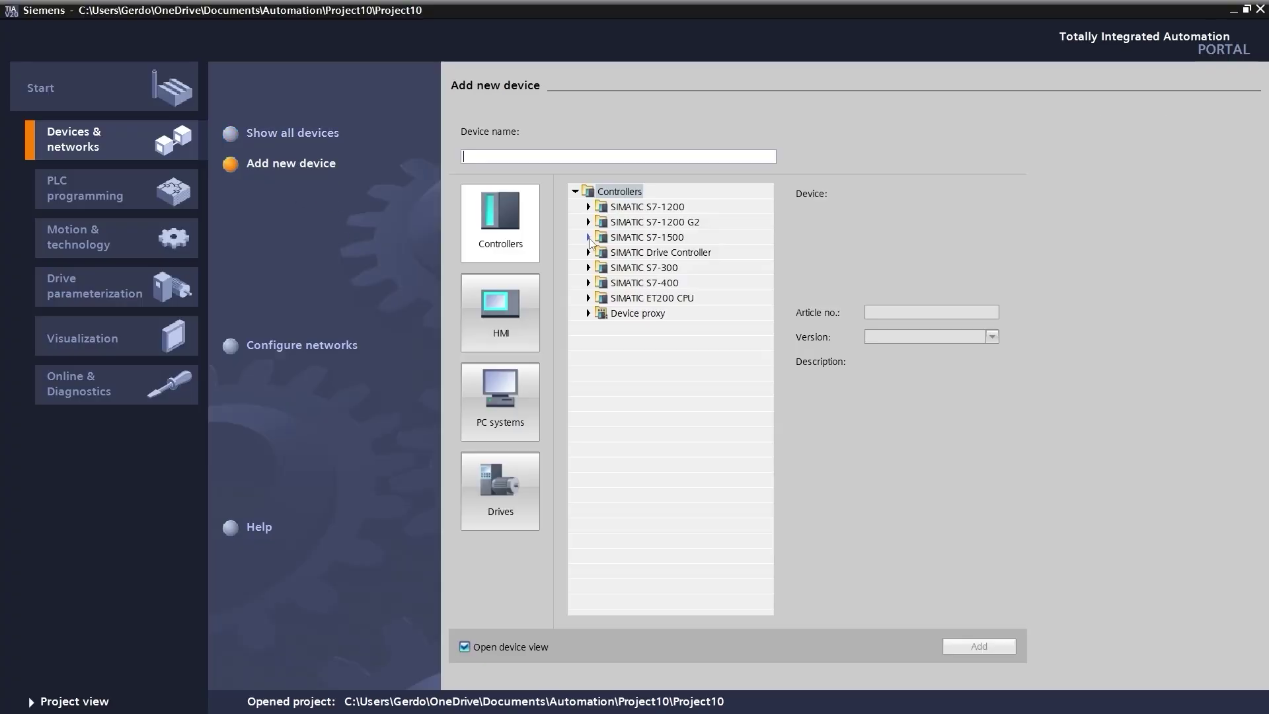
pyautogui.click(588, 237)
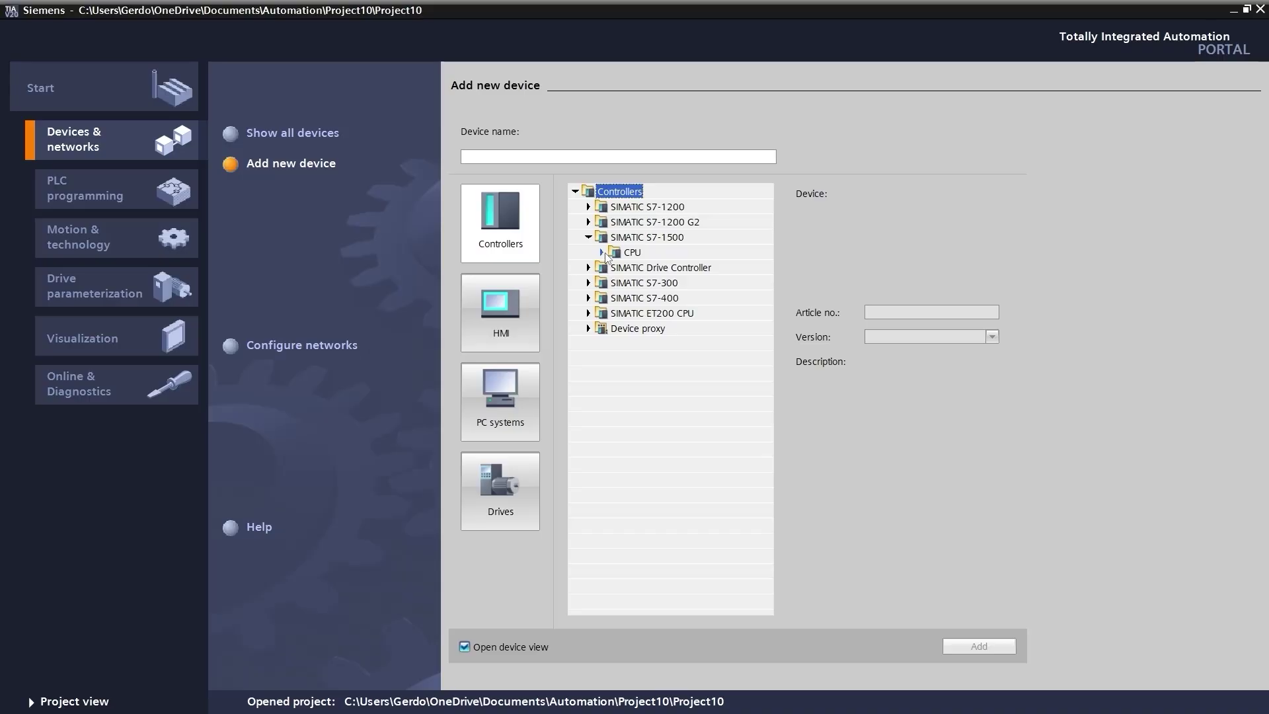
pyautogui.click(602, 252)
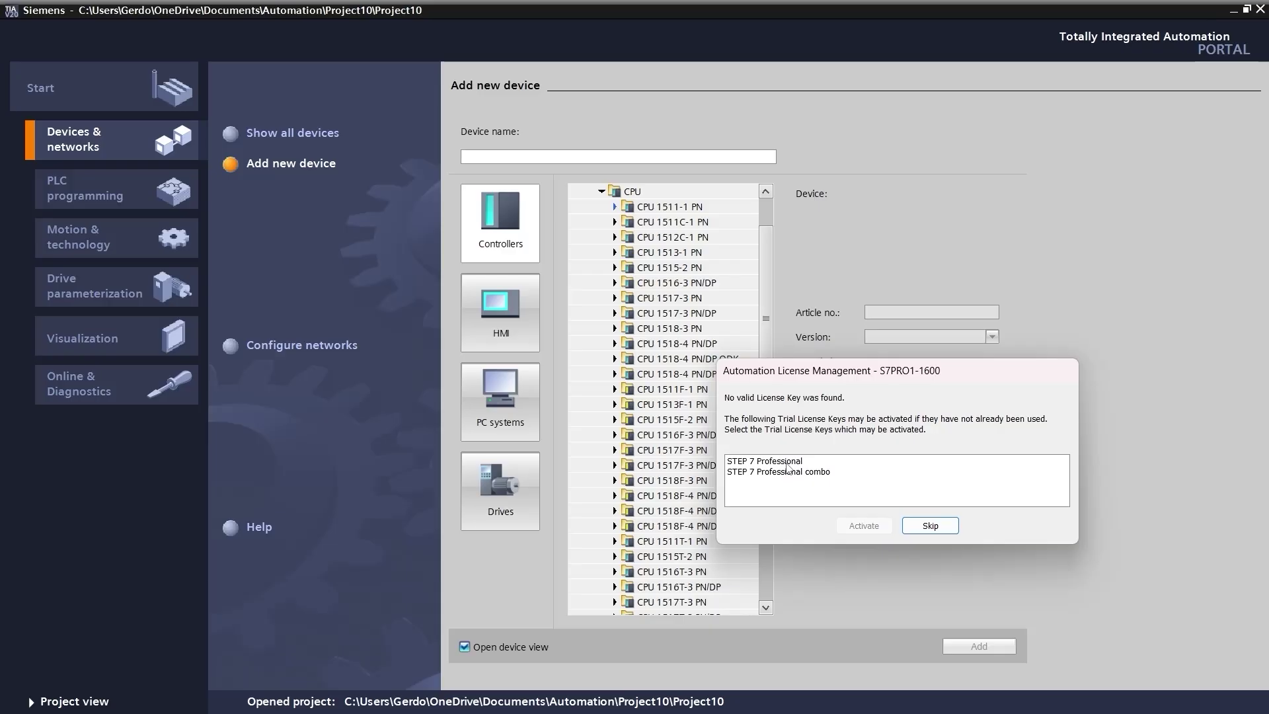
# Step: Activate the STEP 7 Professional trial license and pick CPU 6ES7 511-1AK00-0AB0
pyautogui.click(787, 464)
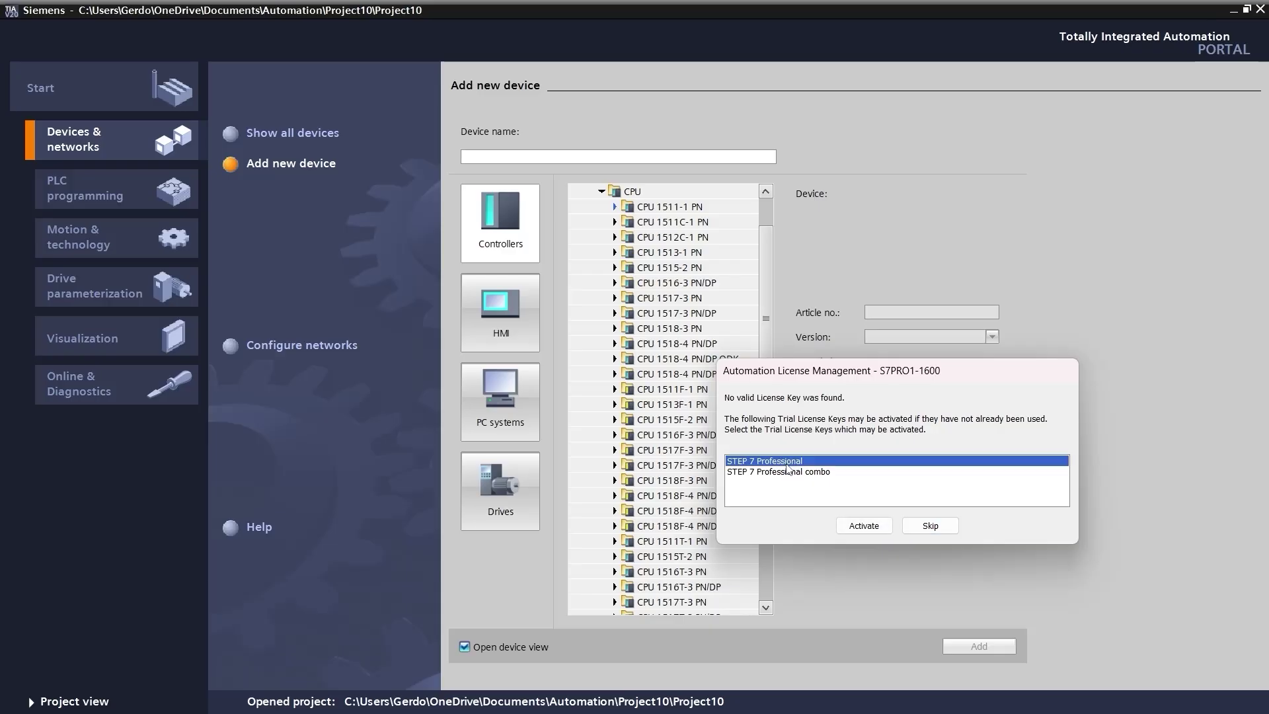
pyautogui.click(868, 528)
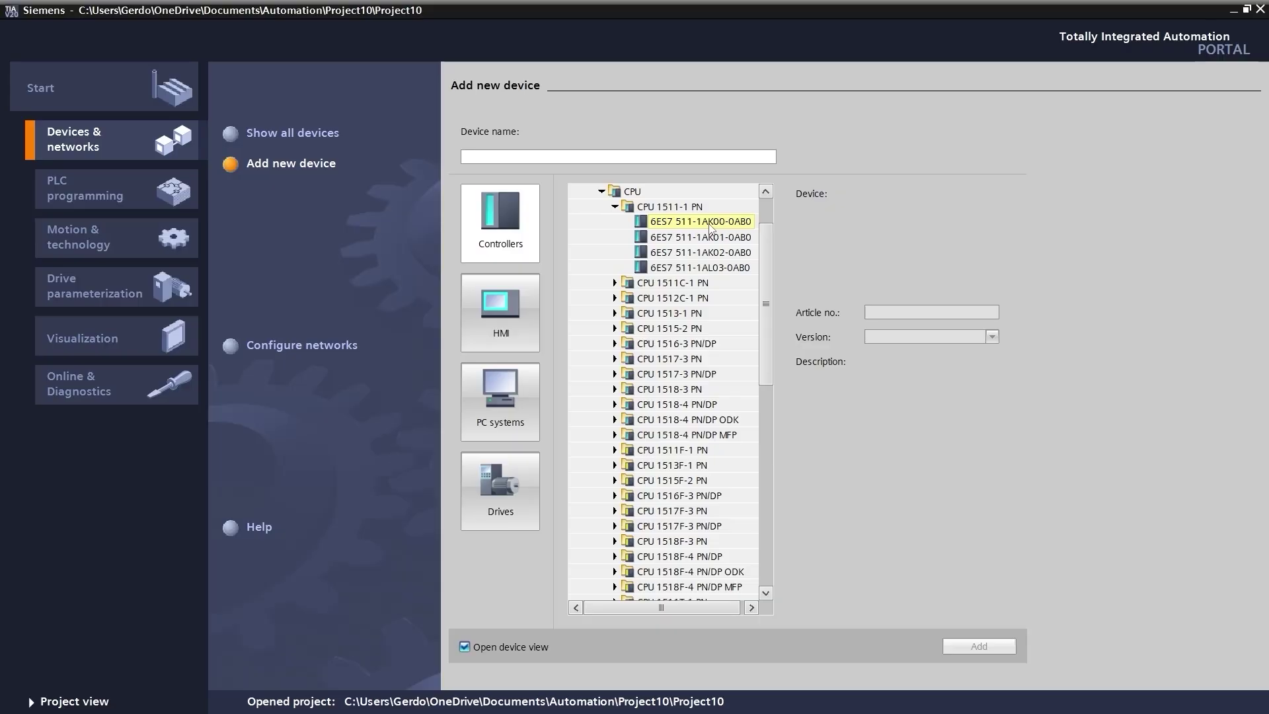
pyautogui.click(711, 225)
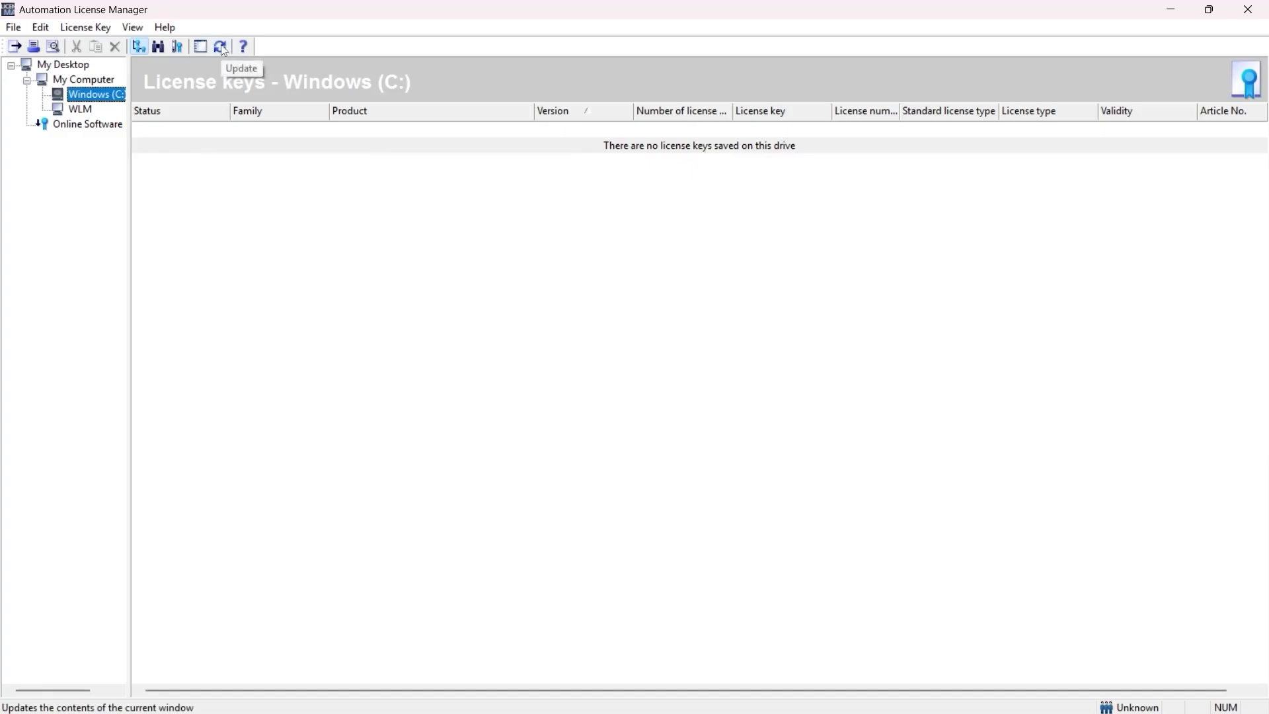
# Step: Refresh the C: drive keys and select the 21-day STEP 7 Professional 20.0 trial license
pyautogui.click(221, 46)
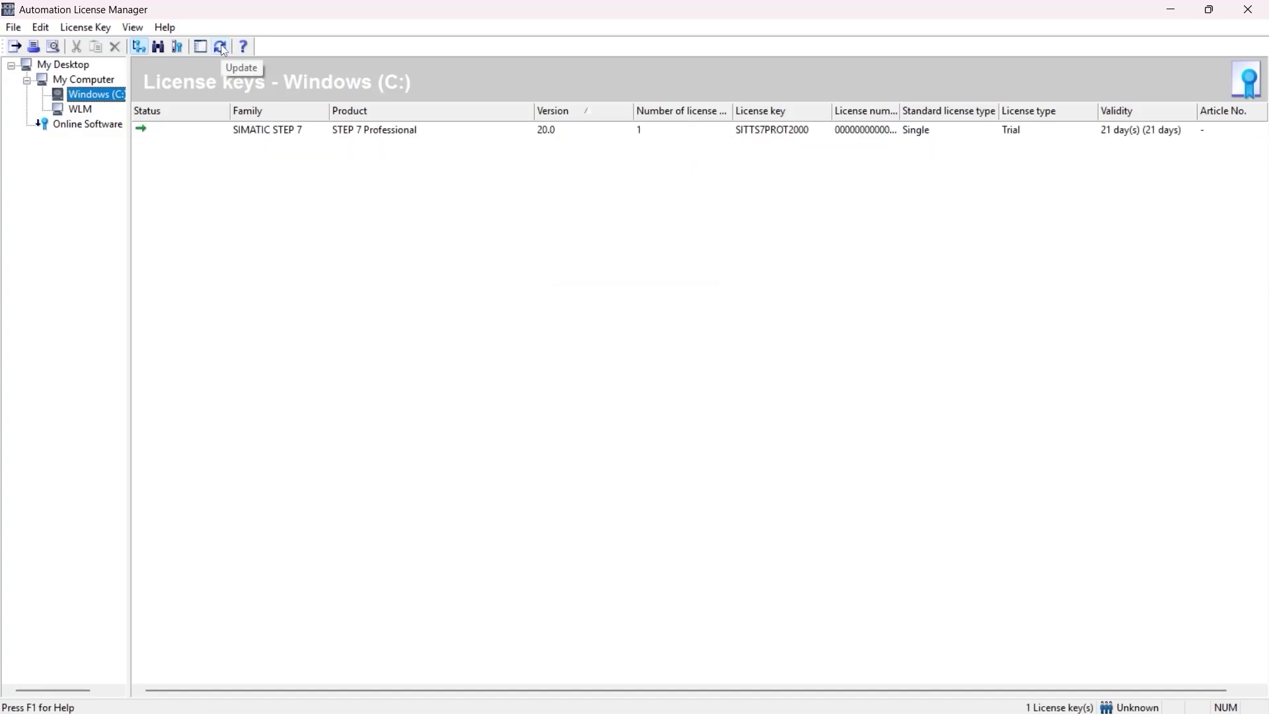
pyautogui.click(264, 136)
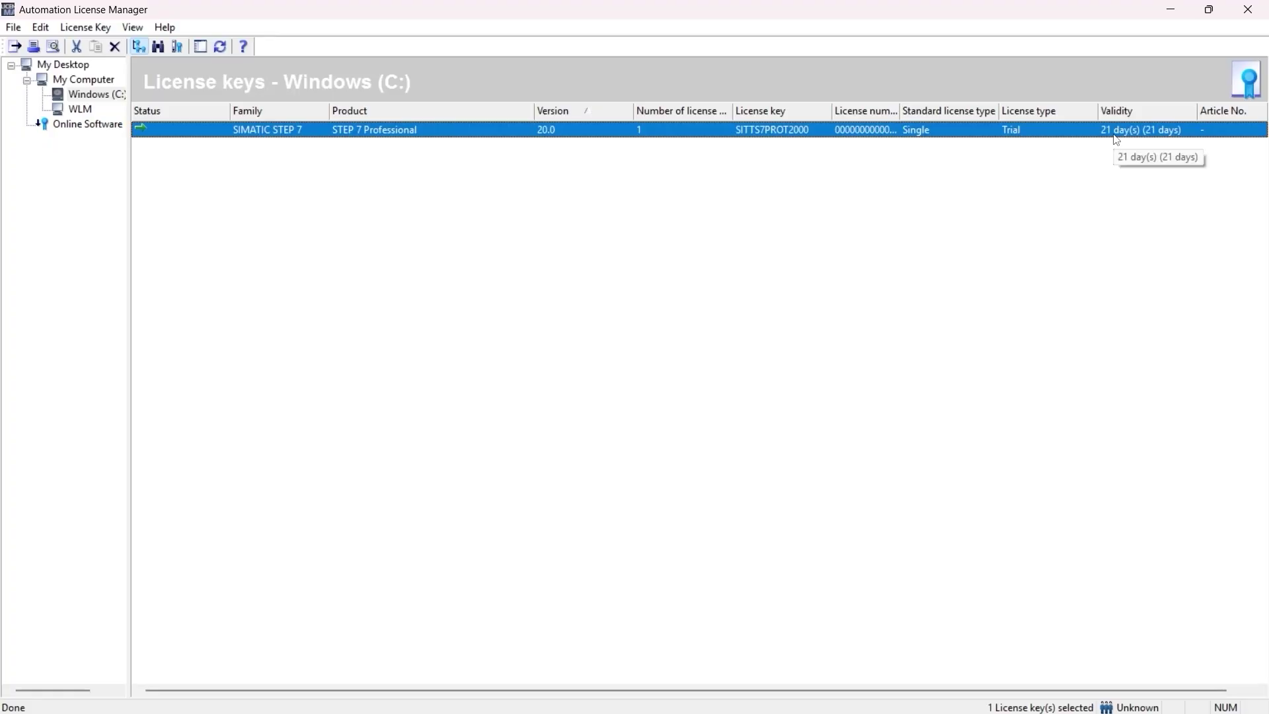